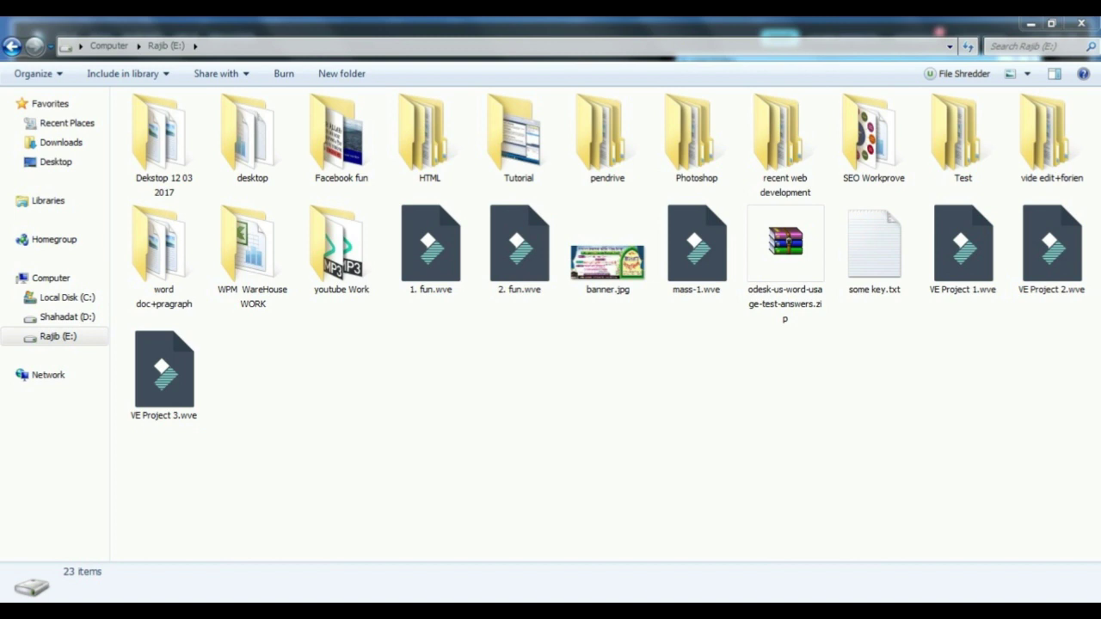
# Open the Test folder on drive E: and check the contents of its Video folder
pyautogui.click(471, 602)
pyautogui.click(472, 602)
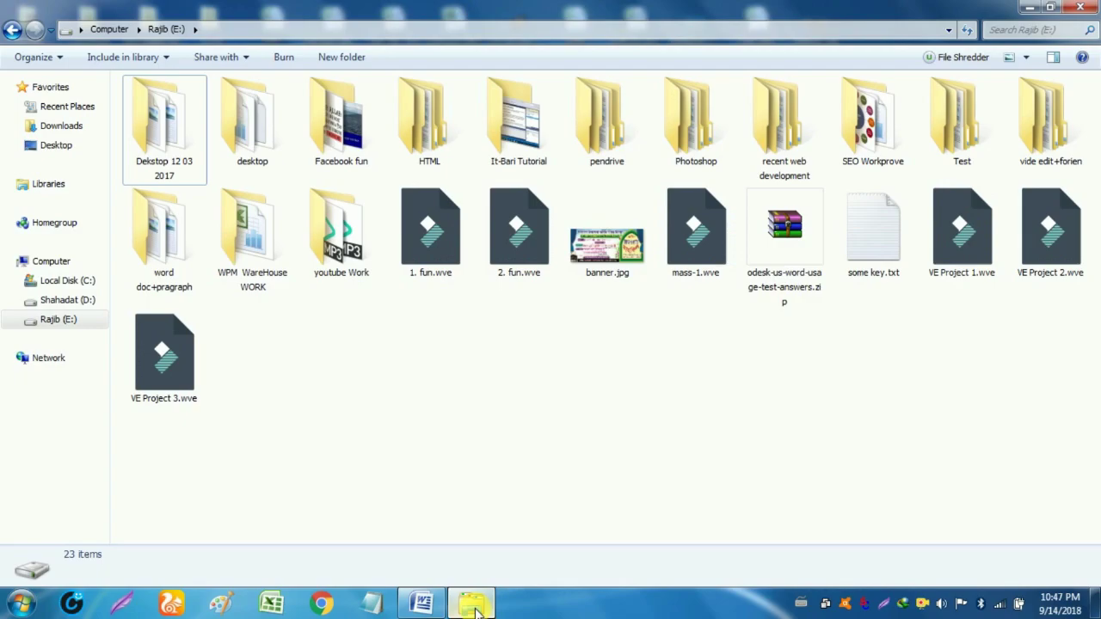
pyautogui.doubleClick(953, 155)
pyautogui.doubleClick(180, 107)
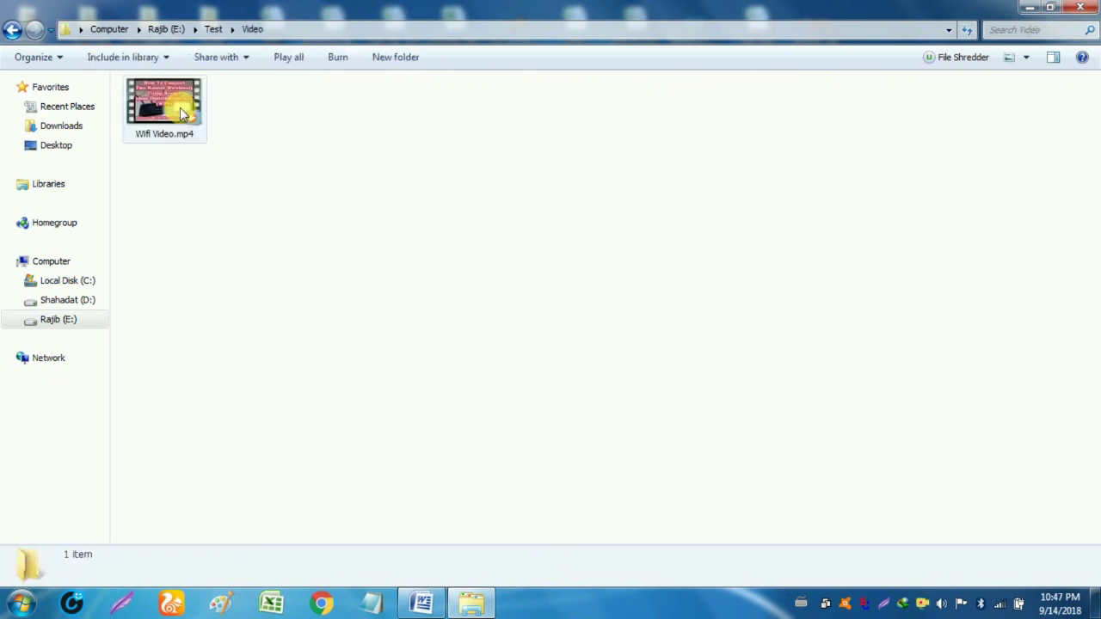
pyautogui.click(11, 29)
# Set the Video folder to hidden, including its subfolders and files, and reopen the Test folder to check it
pyautogui.rightClick(229, 109)
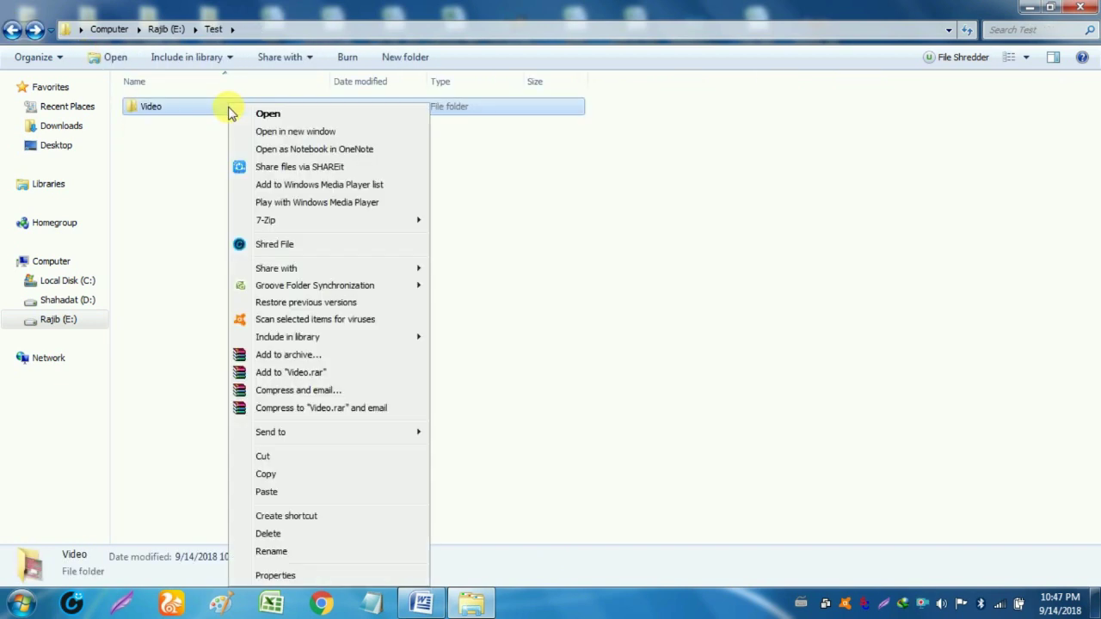
pyautogui.click(270, 576)
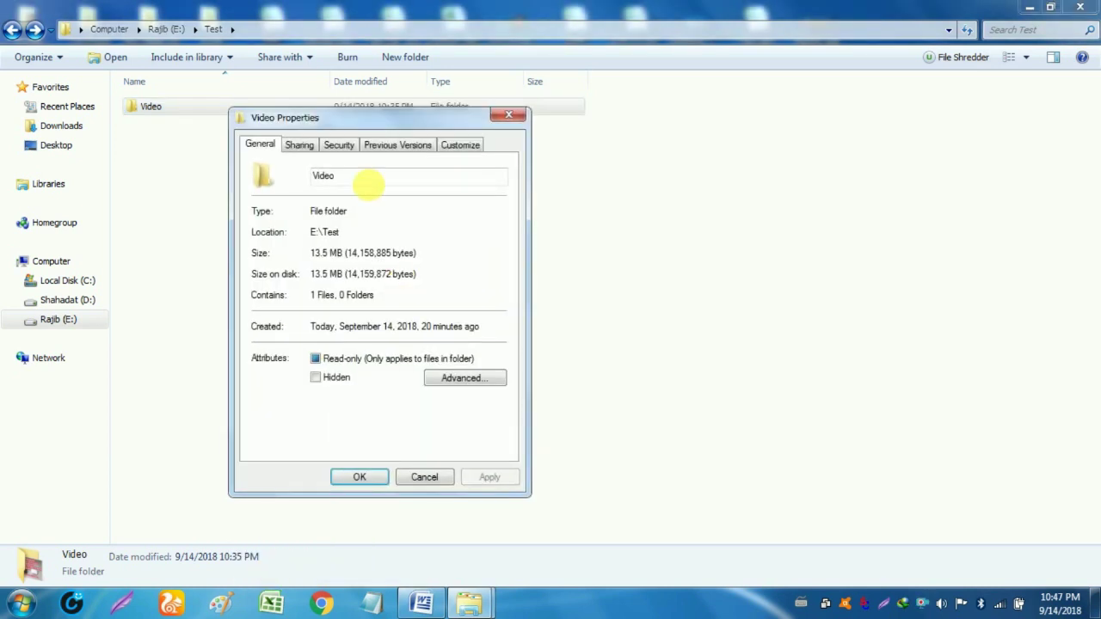
pyautogui.click(344, 148)
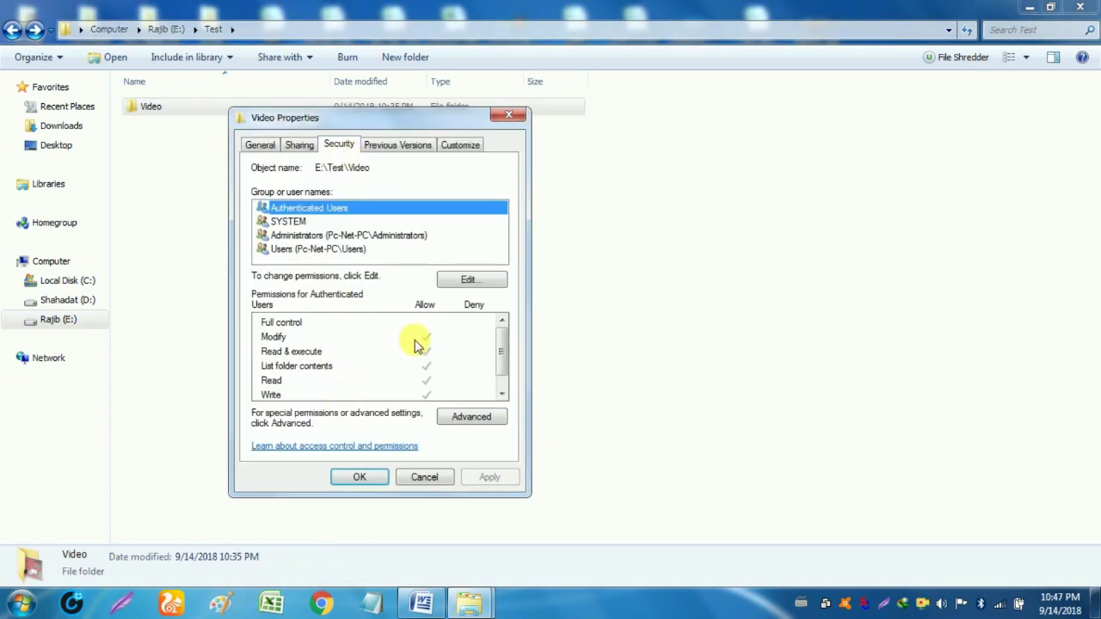
pyautogui.click(261, 146)
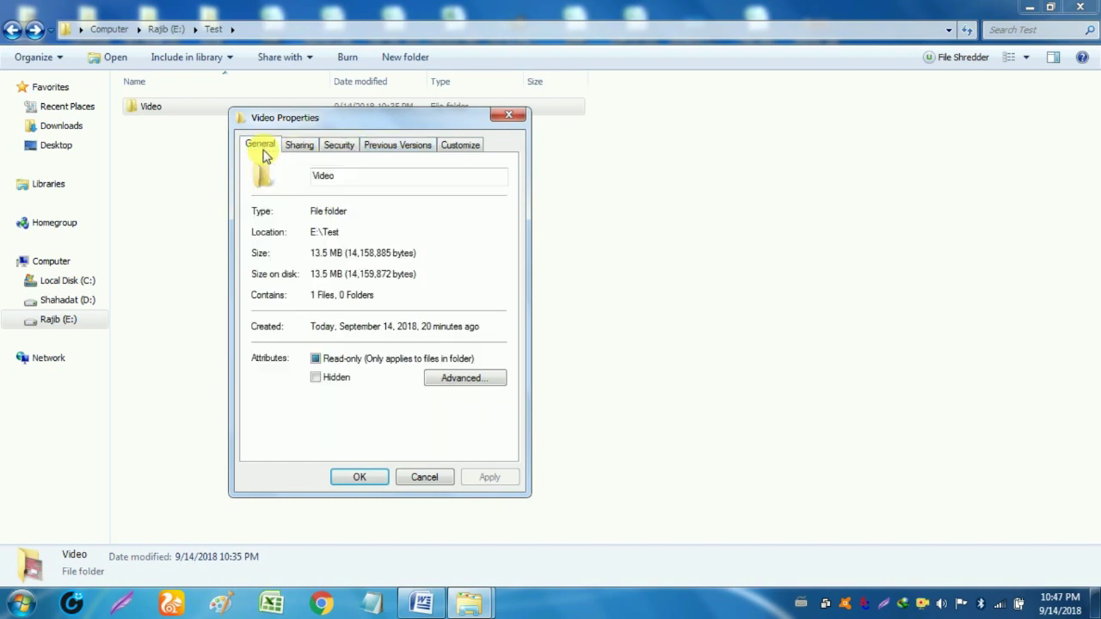
pyautogui.click(316, 379)
pyautogui.click(359, 477)
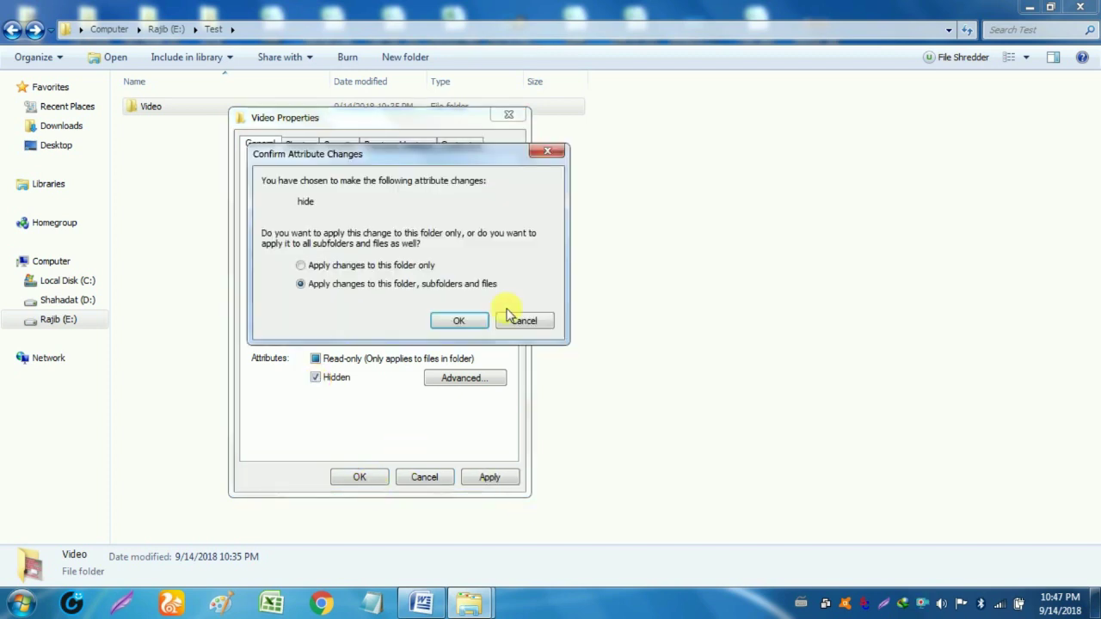
pyautogui.click(457, 322)
pyautogui.click(12, 30)
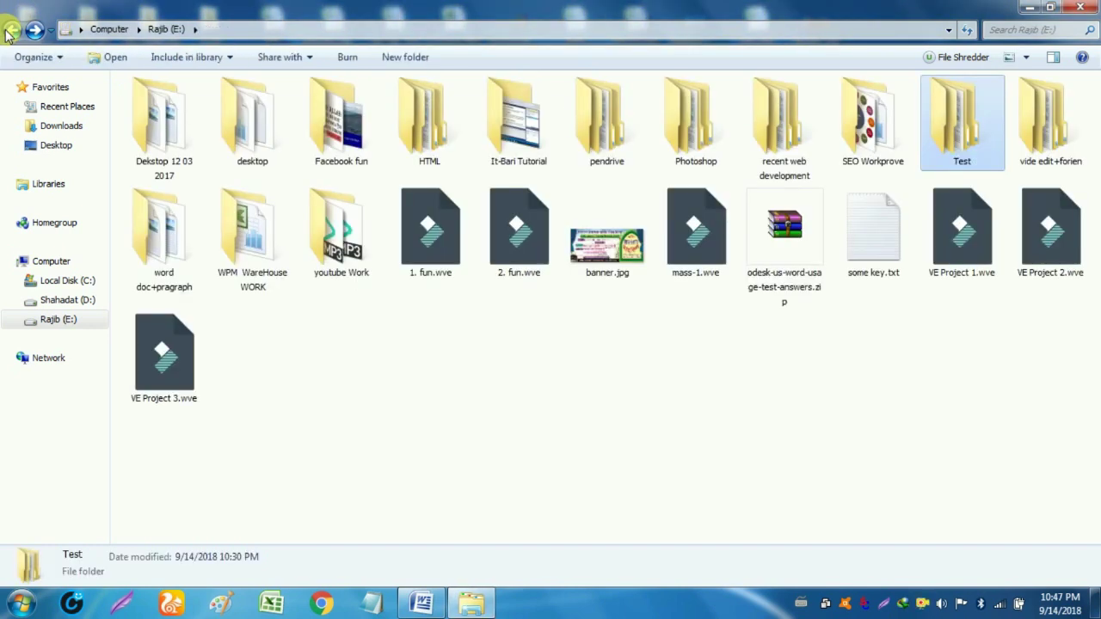
pyautogui.doubleClick(955, 133)
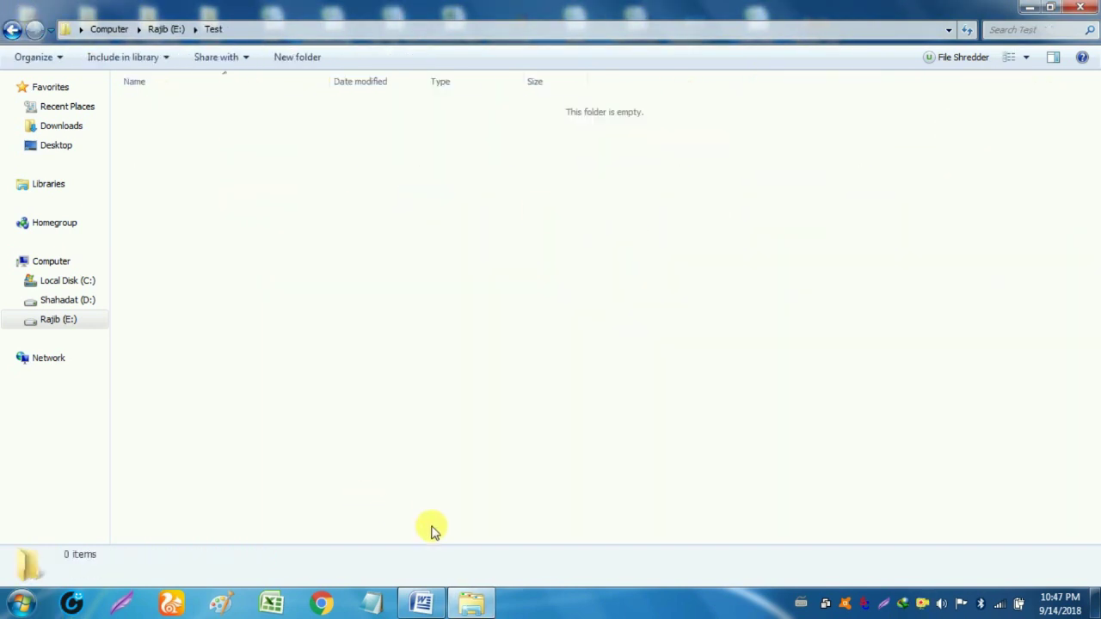
# Search the system for "folder options" and open Folder Options
pyautogui.click(465, 607)
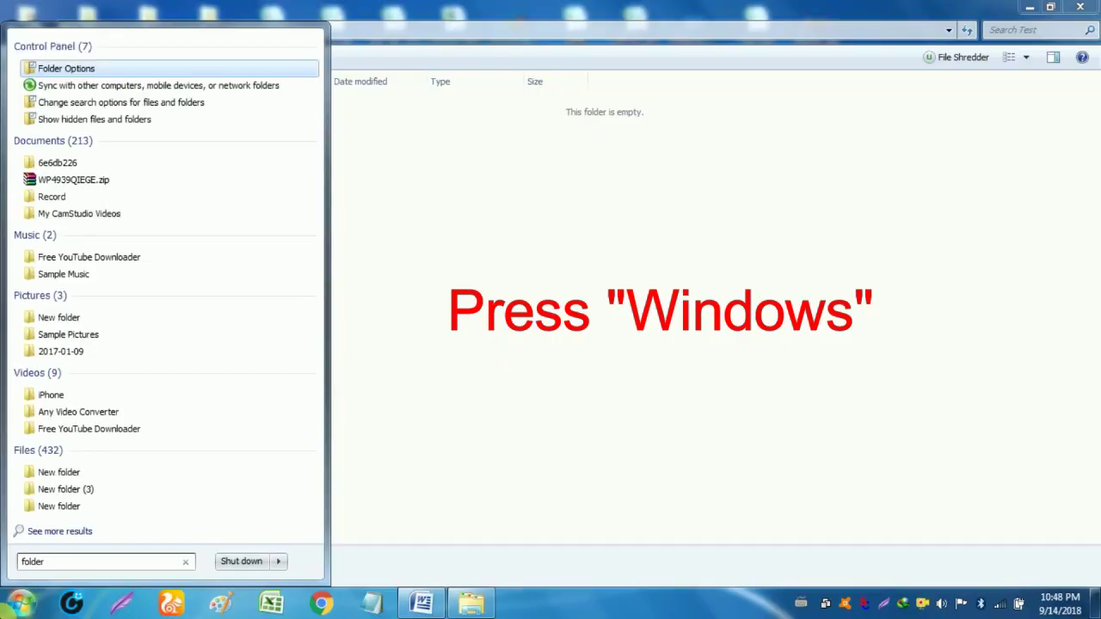
pyautogui.write('opt')
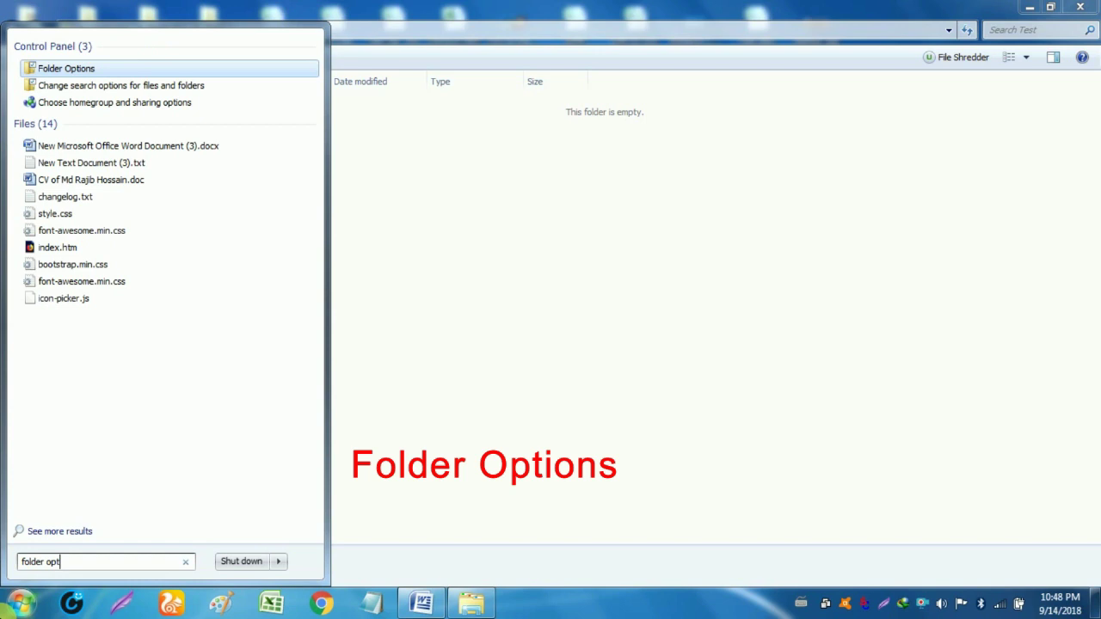
pyautogui.write('ions')
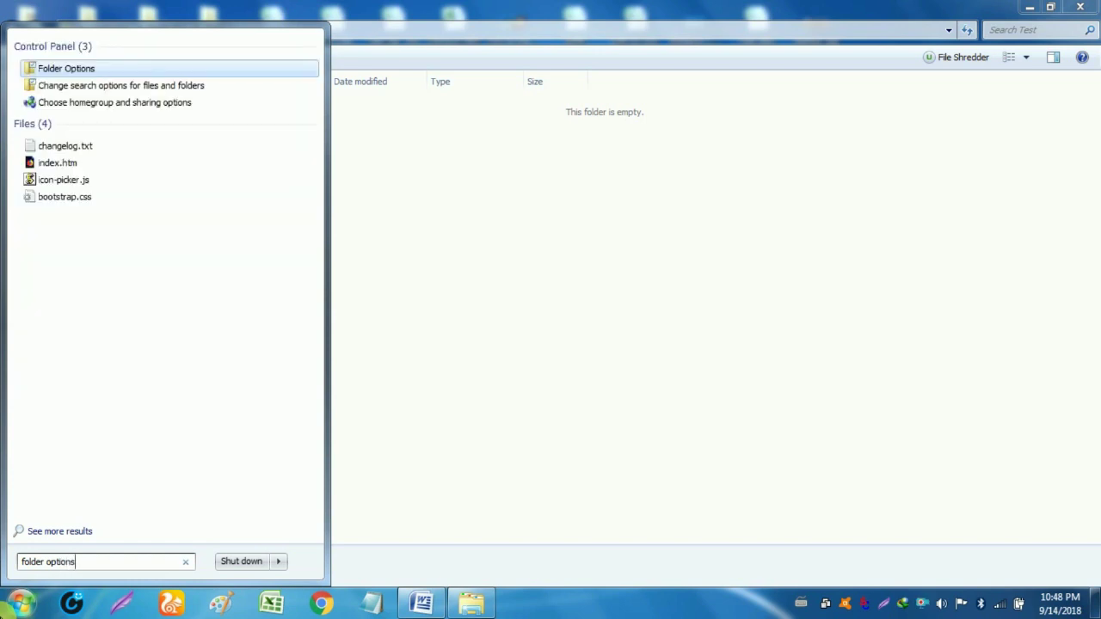
pyautogui.click(66, 73)
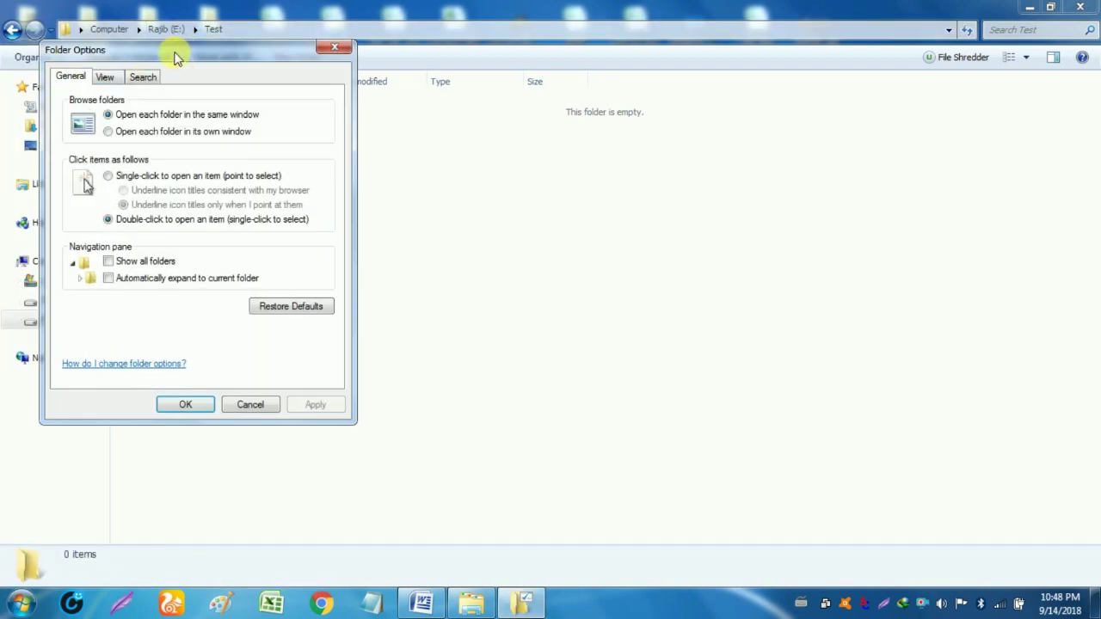
# Set the advanced view setting to show hidden files, folders, and drives, and apply it
pyautogui.moveTo(175, 58); pyautogui.dragTo(599, 123)
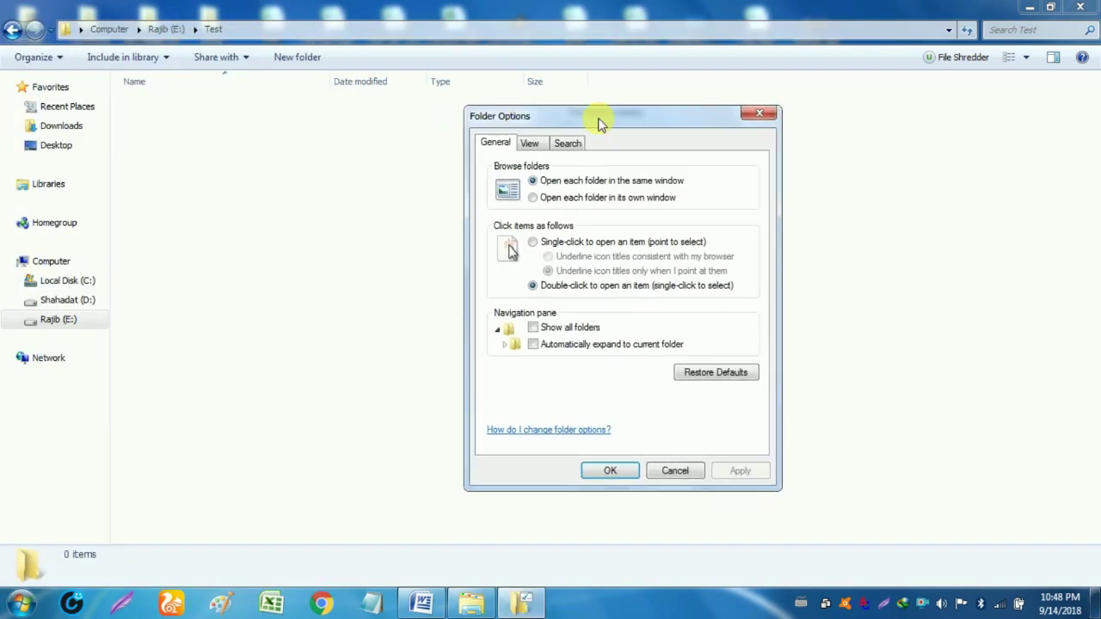
pyautogui.click(530, 144)
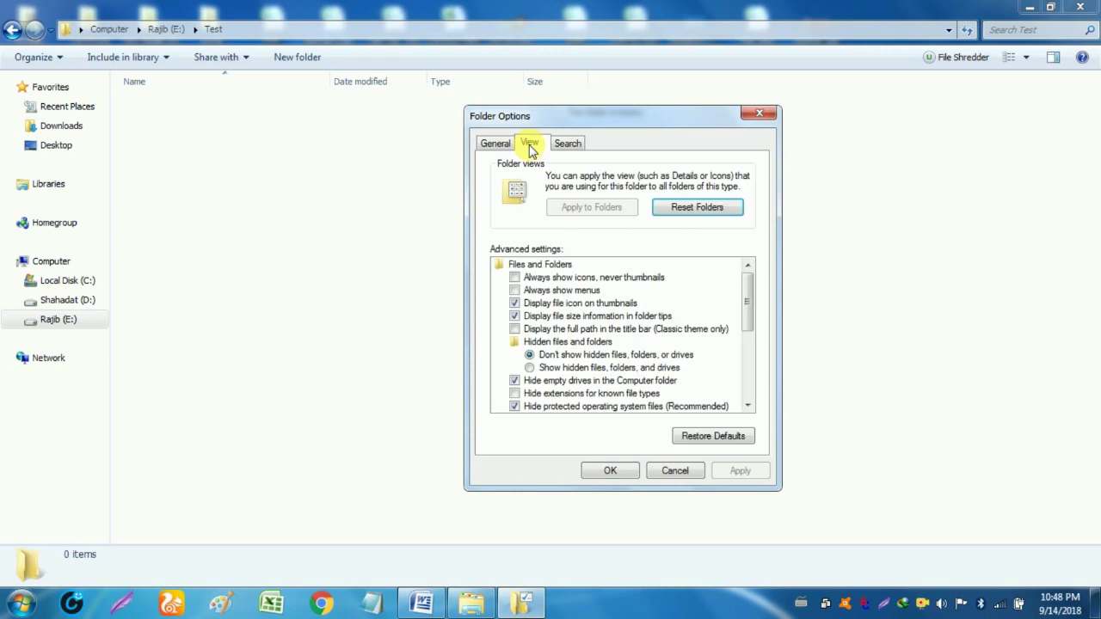
pyautogui.click(529, 367)
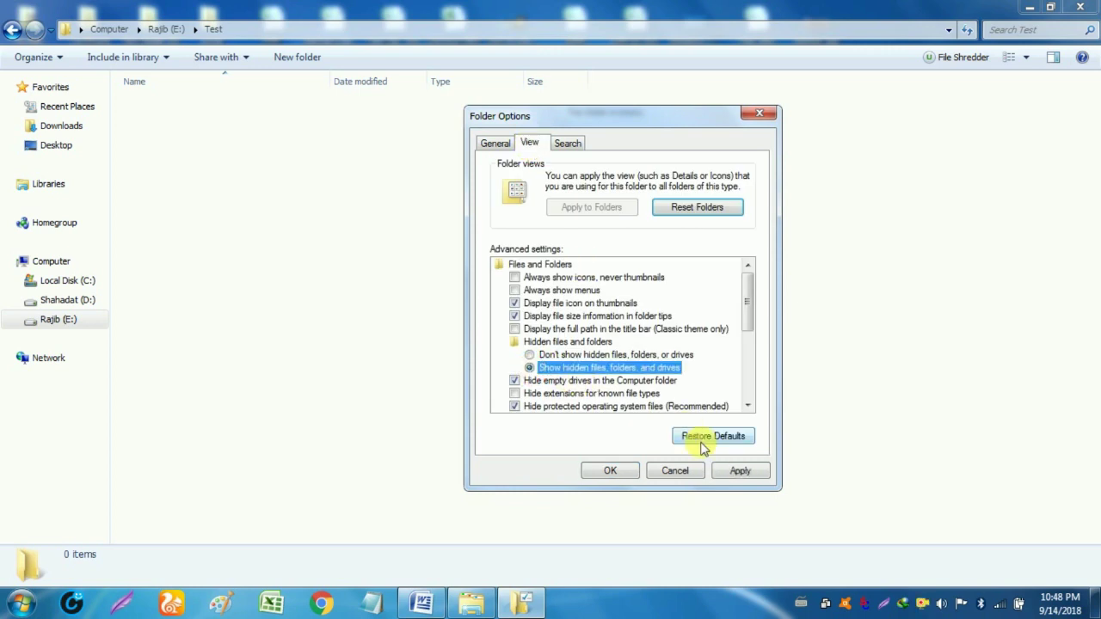
pyautogui.click(731, 471)
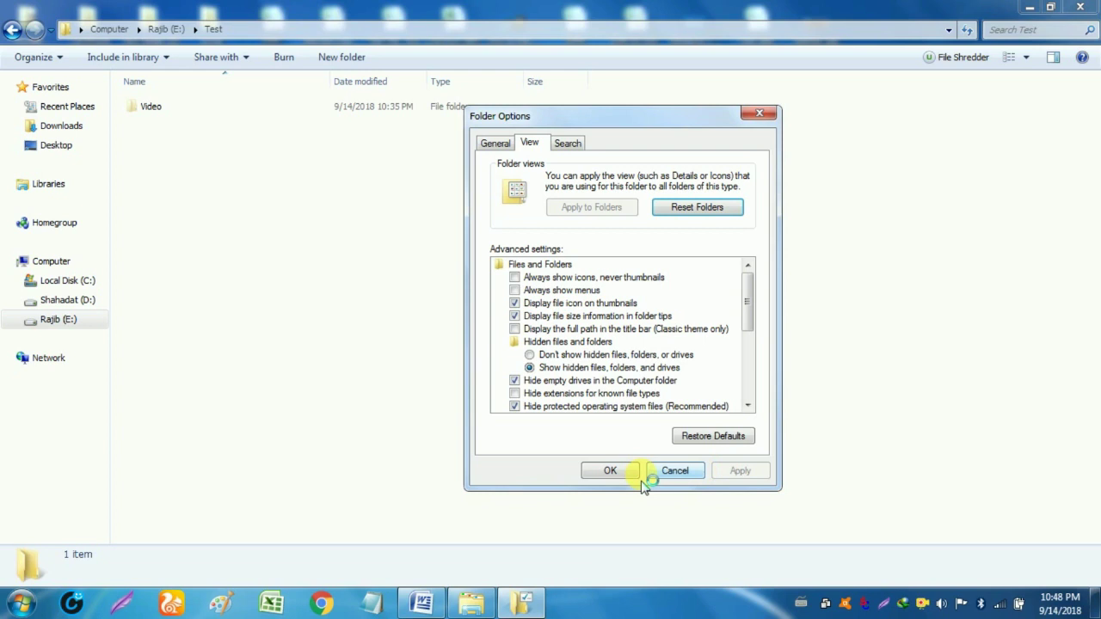
pyautogui.click(596, 474)
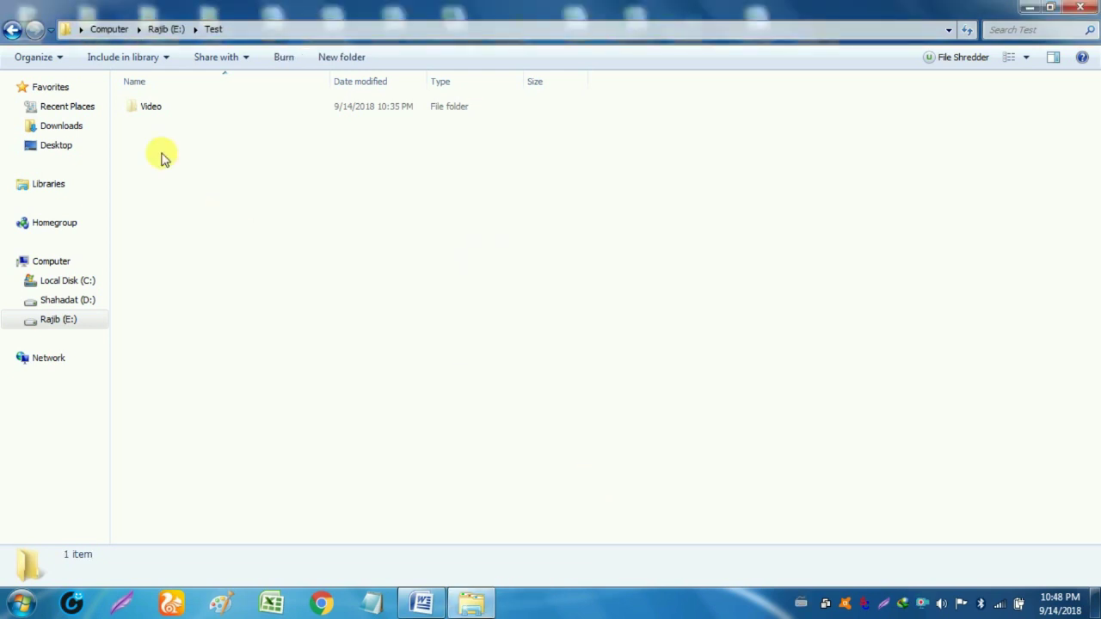
# View the contents of the hidden Video folder, go back to drive E:, and reopen the Test folder
pyautogui.click(163, 112)
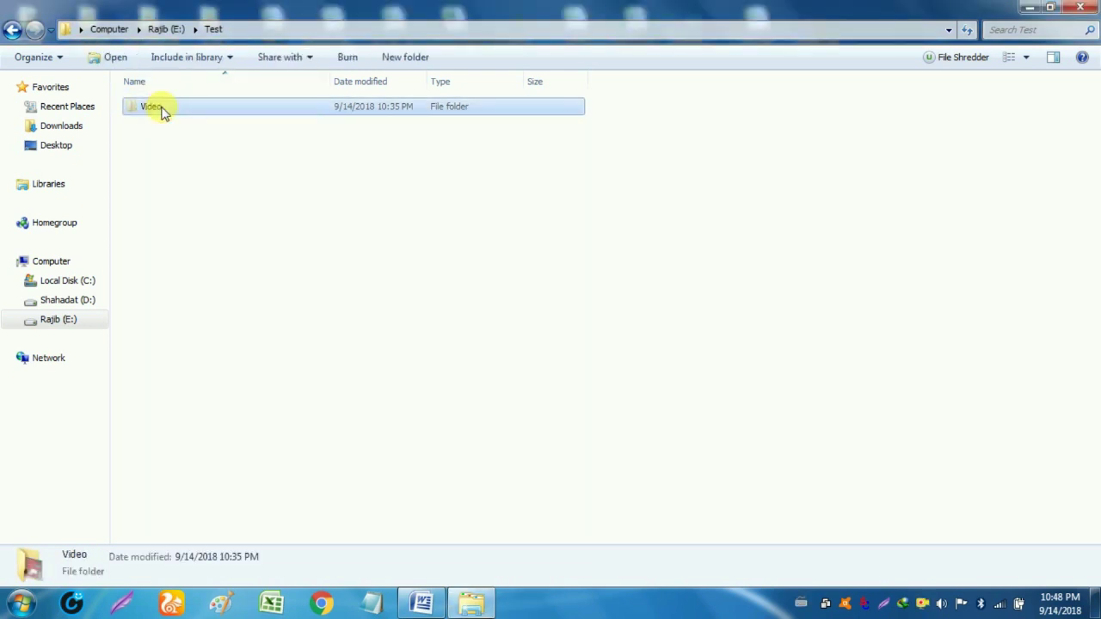
pyautogui.doubleClick(164, 112)
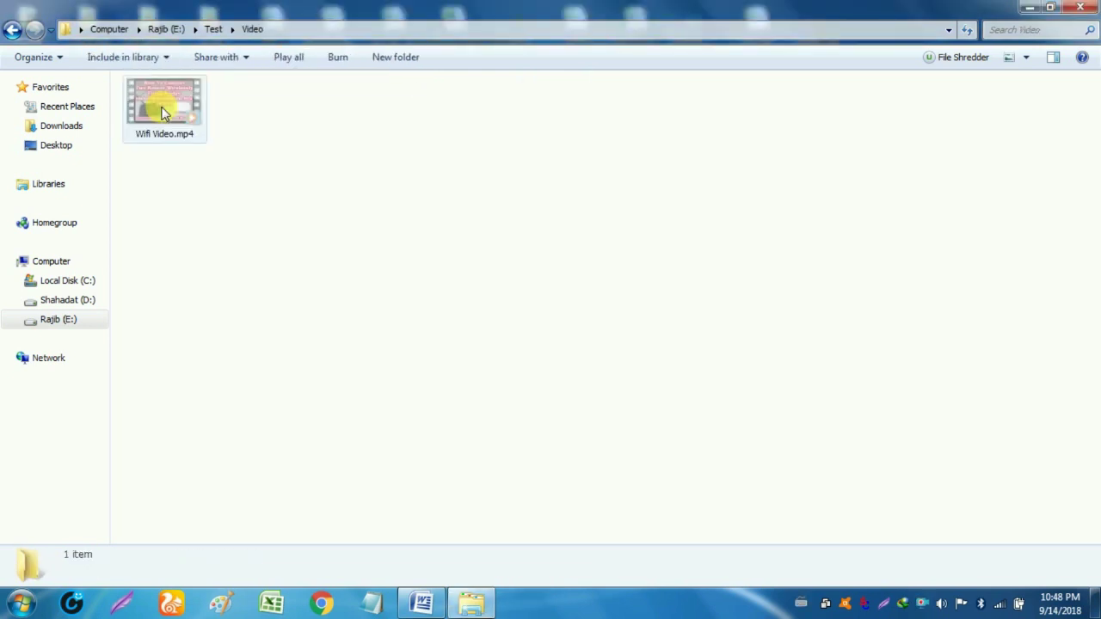
pyautogui.click(11, 30)
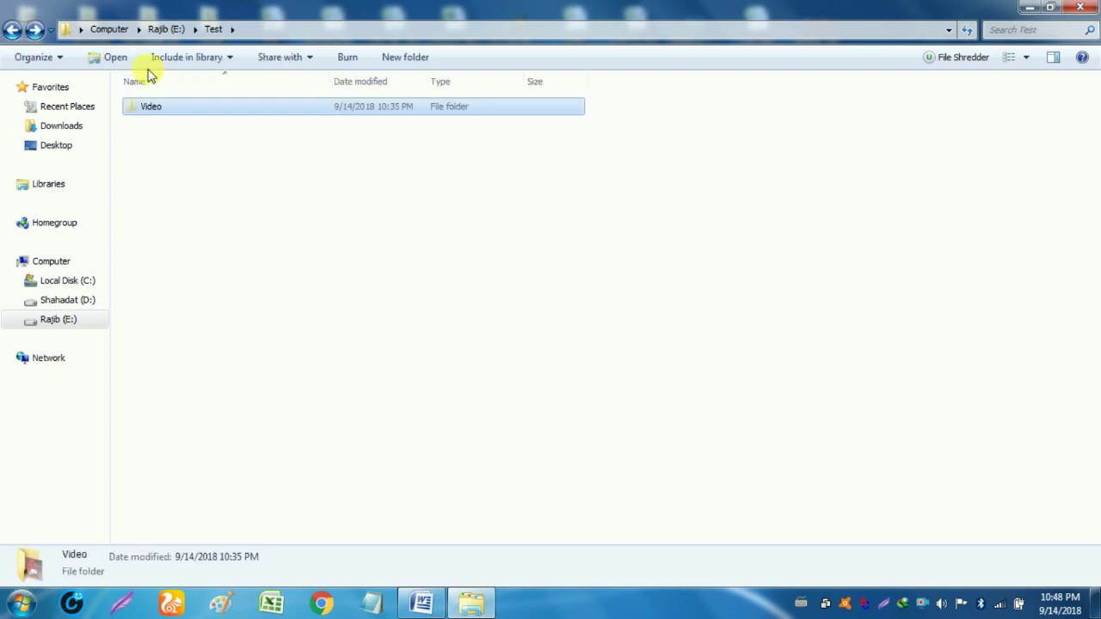
pyautogui.click(11, 29)
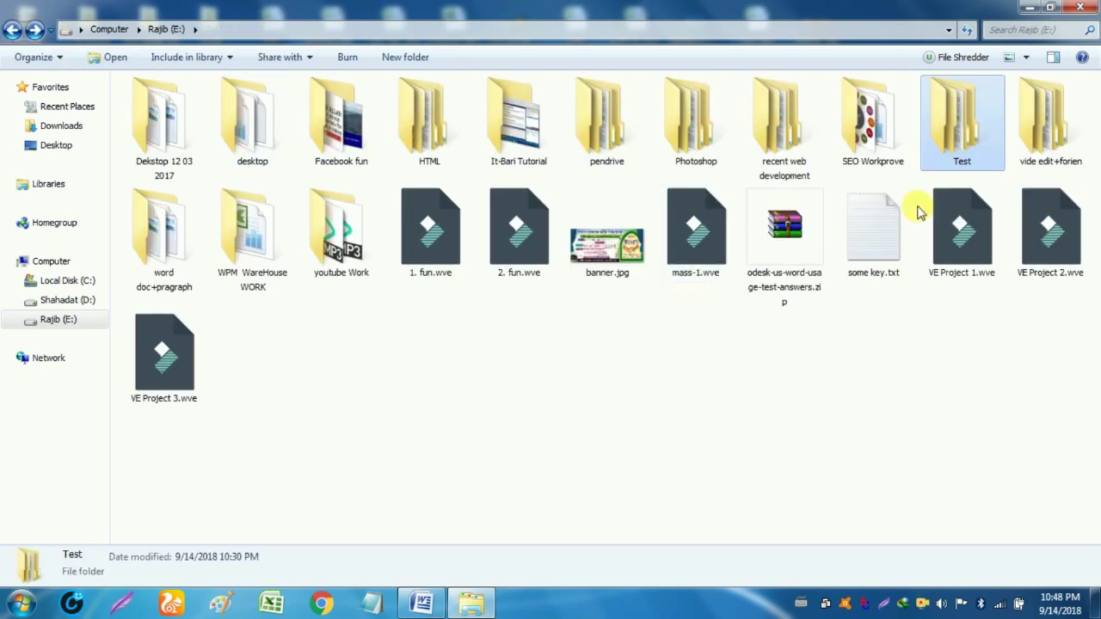
pyautogui.doubleClick(951, 153)
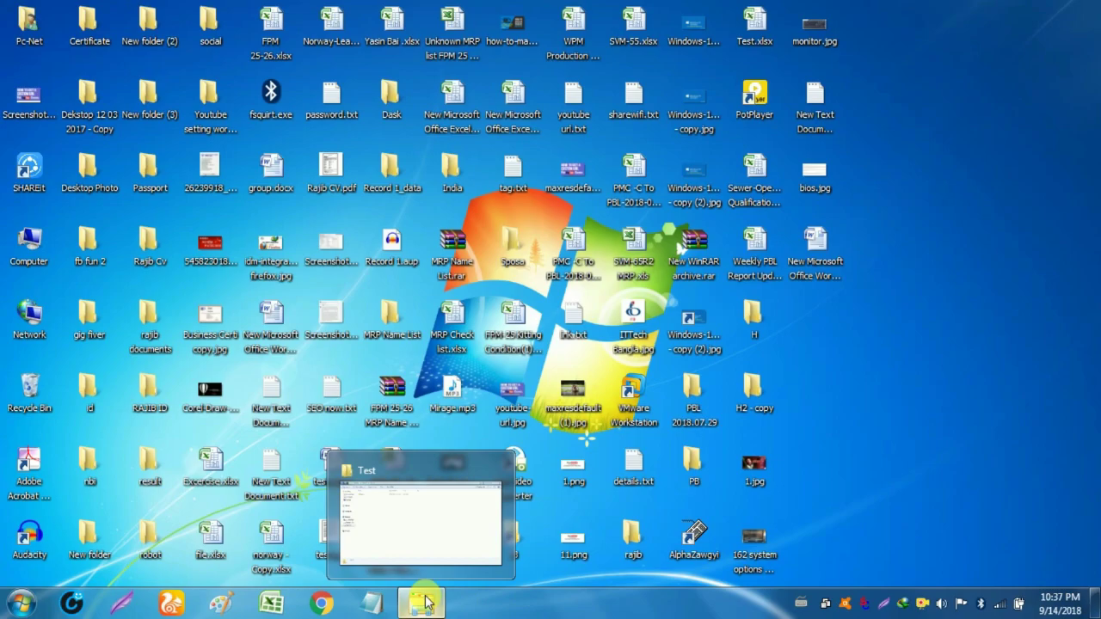
# Bring up the Test folder window, inspect Wifi Video.mp4 inside the Video folder, and return to Test
pyautogui.click(421, 606)
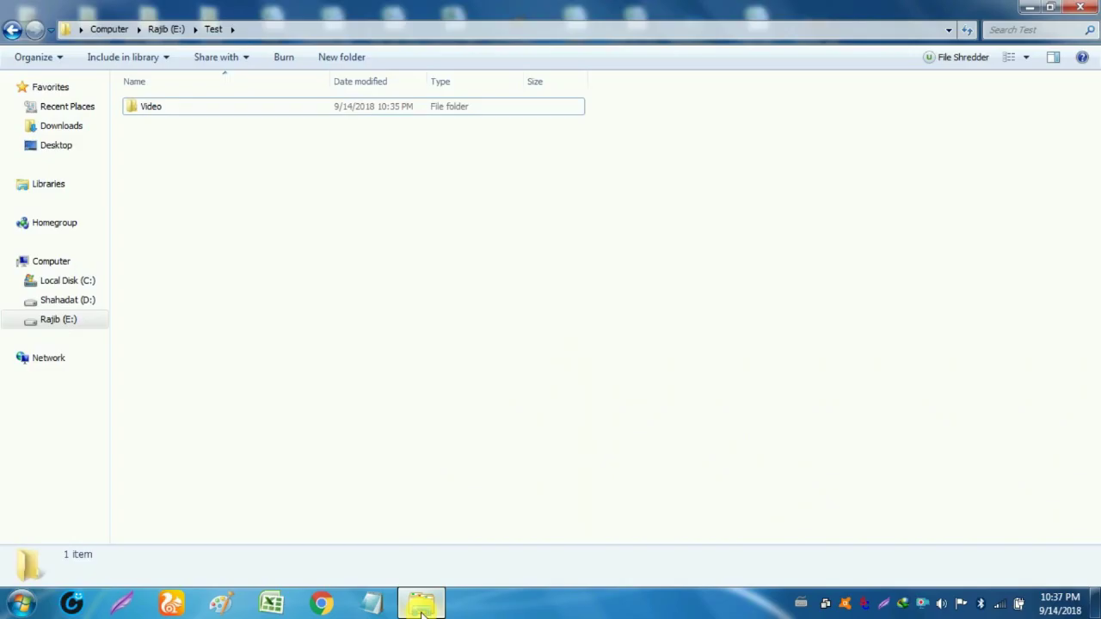
pyautogui.doubleClick(183, 108)
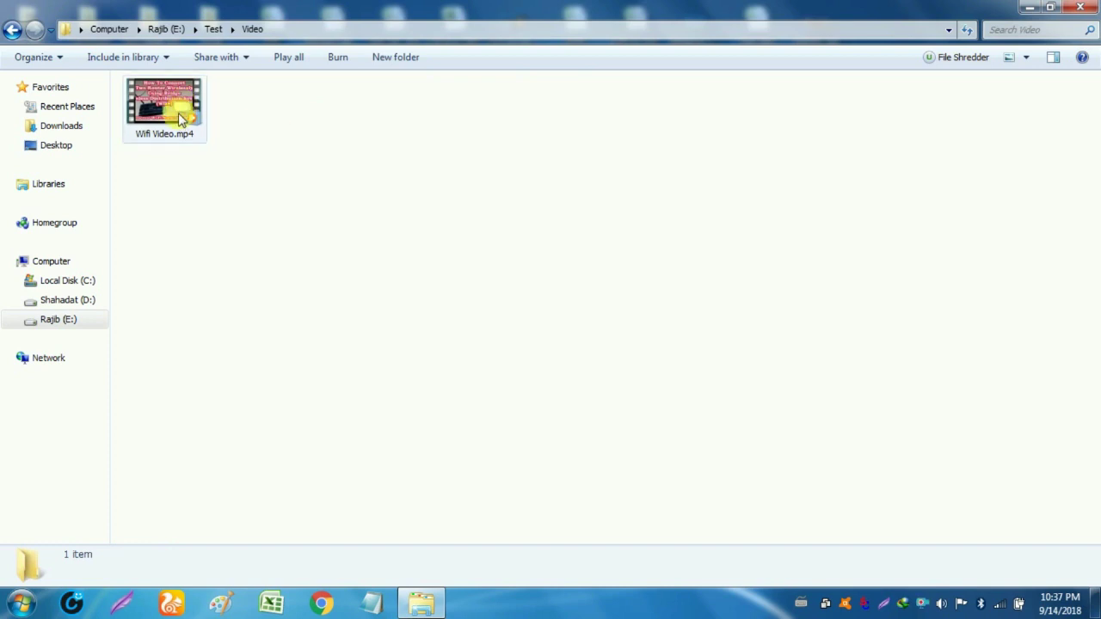
pyautogui.click(181, 118)
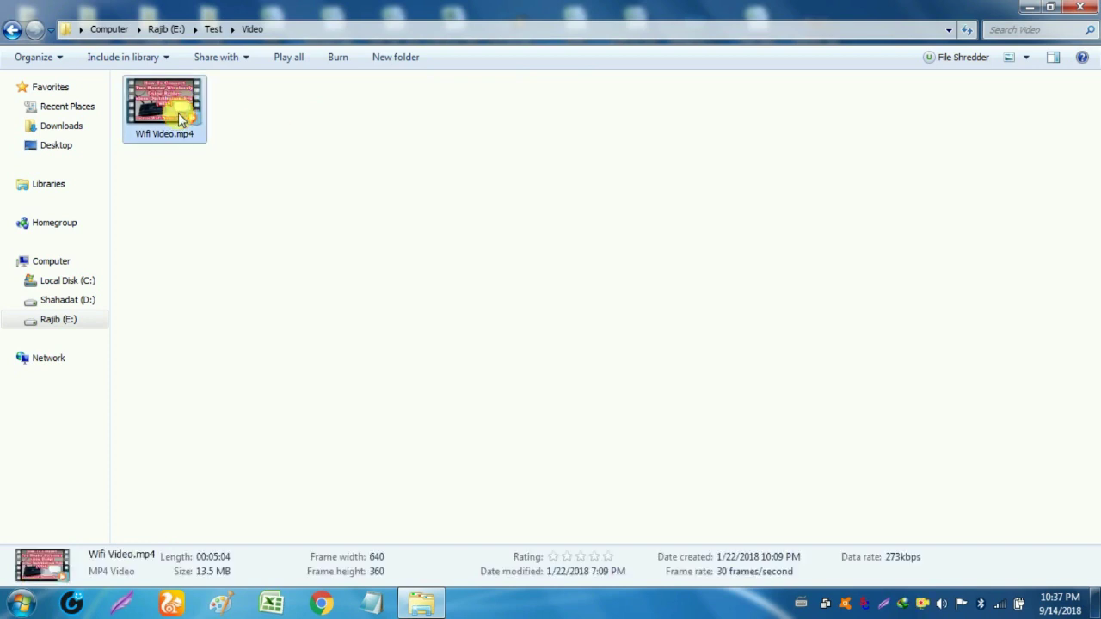
pyautogui.click(12, 30)
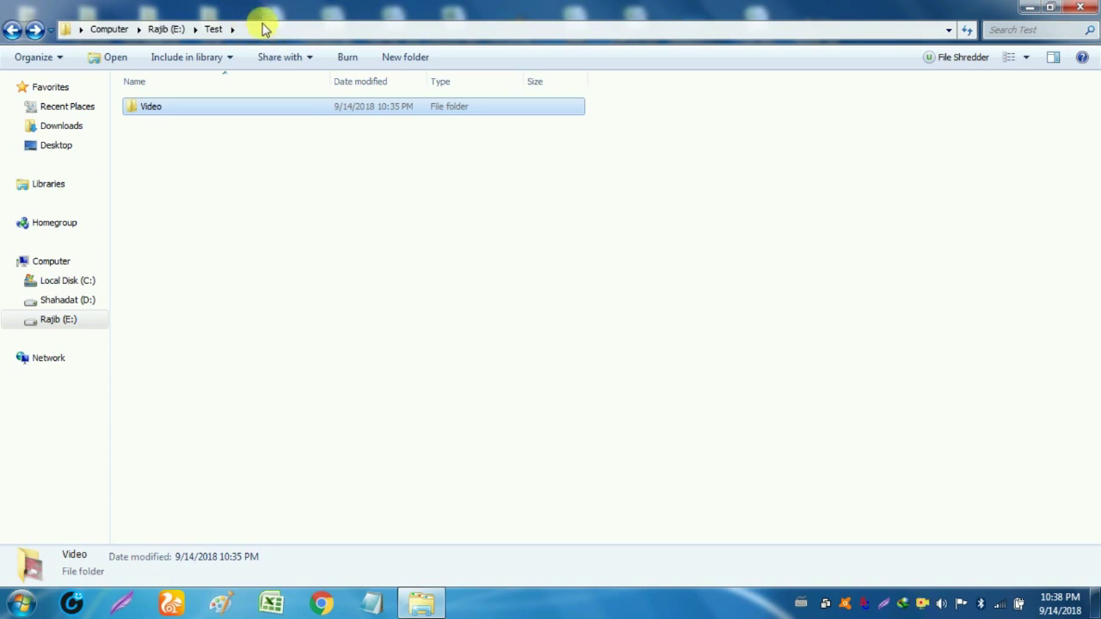
pyautogui.click(189, 166)
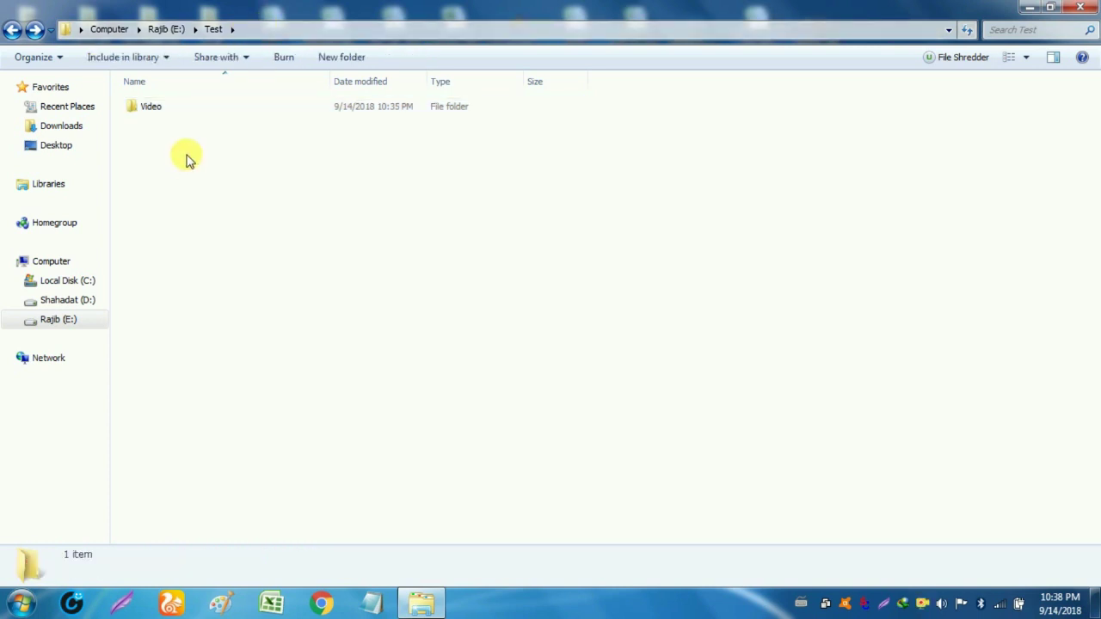
pyautogui.moveTo(184, 158); pyautogui.dragTo(181, 90)
pyautogui.click(189, 137)
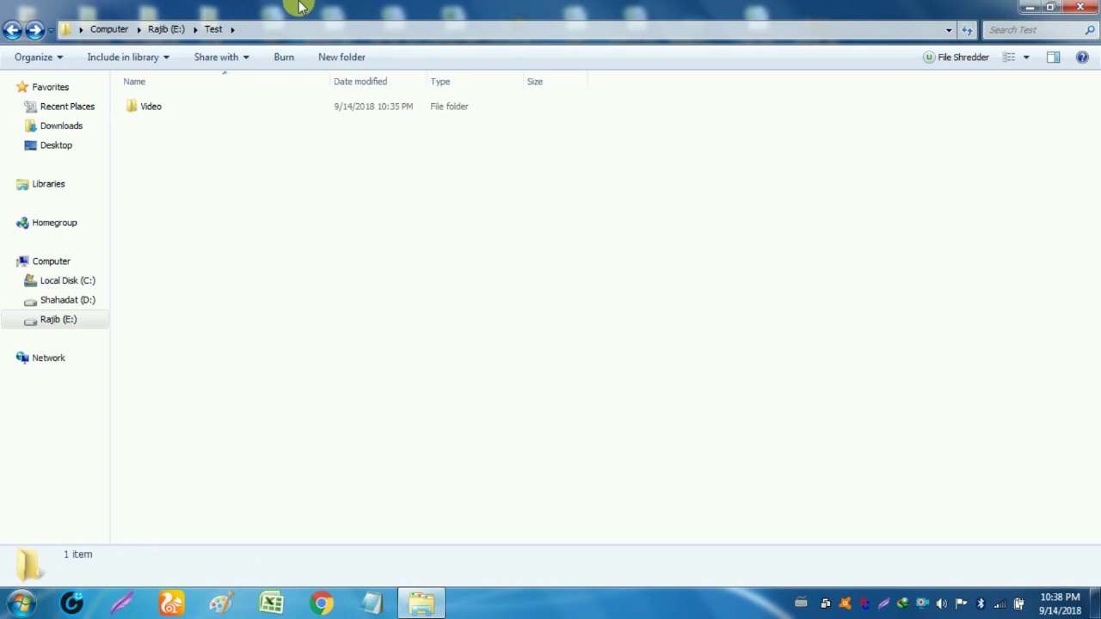
pyautogui.click(270, 32)
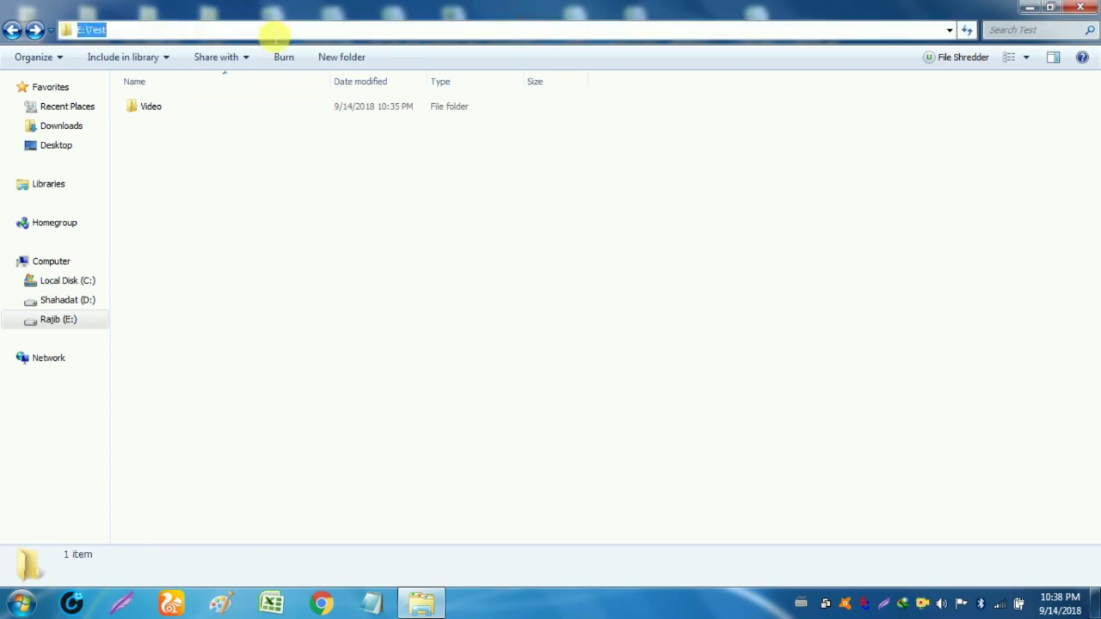
pyautogui.press('Return')
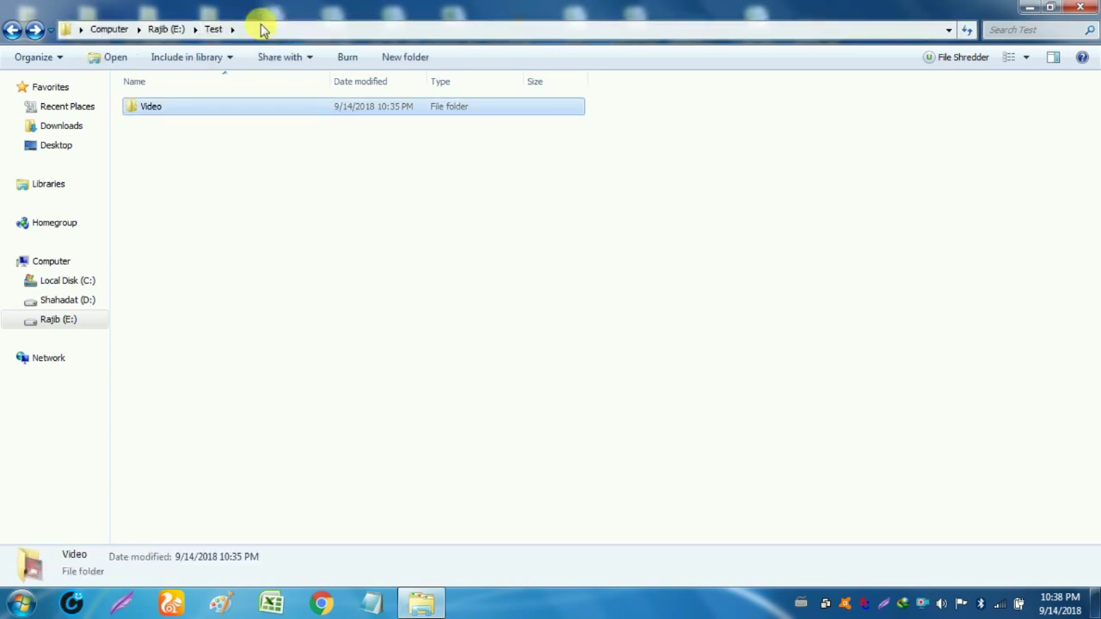
pyautogui.click(189, 166)
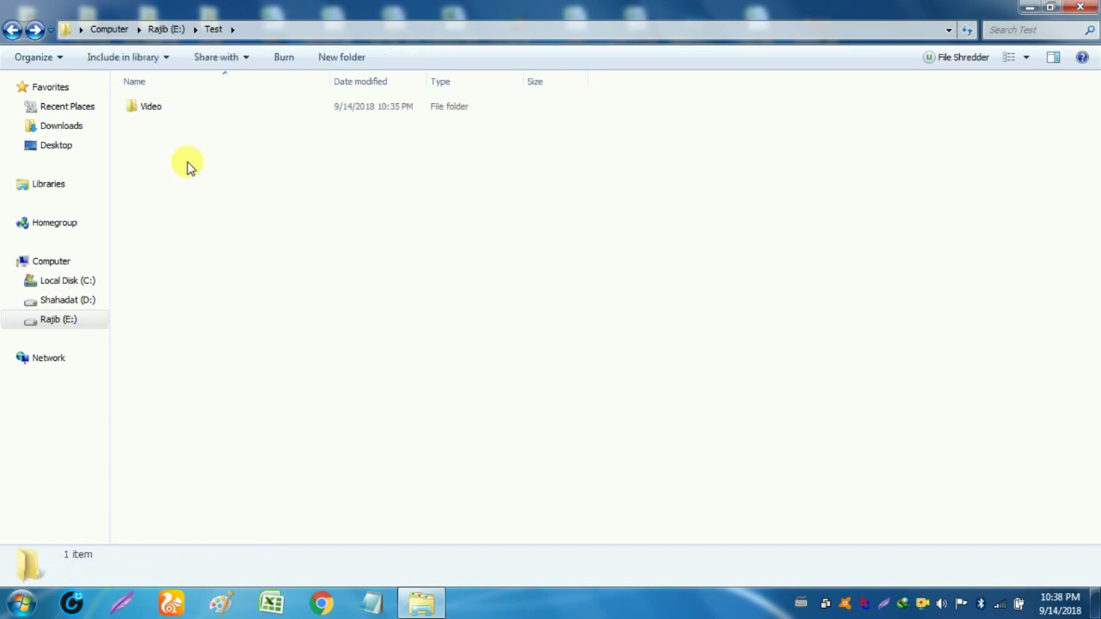
pyautogui.moveTo(187, 165); pyautogui.dragTo(180, 82)
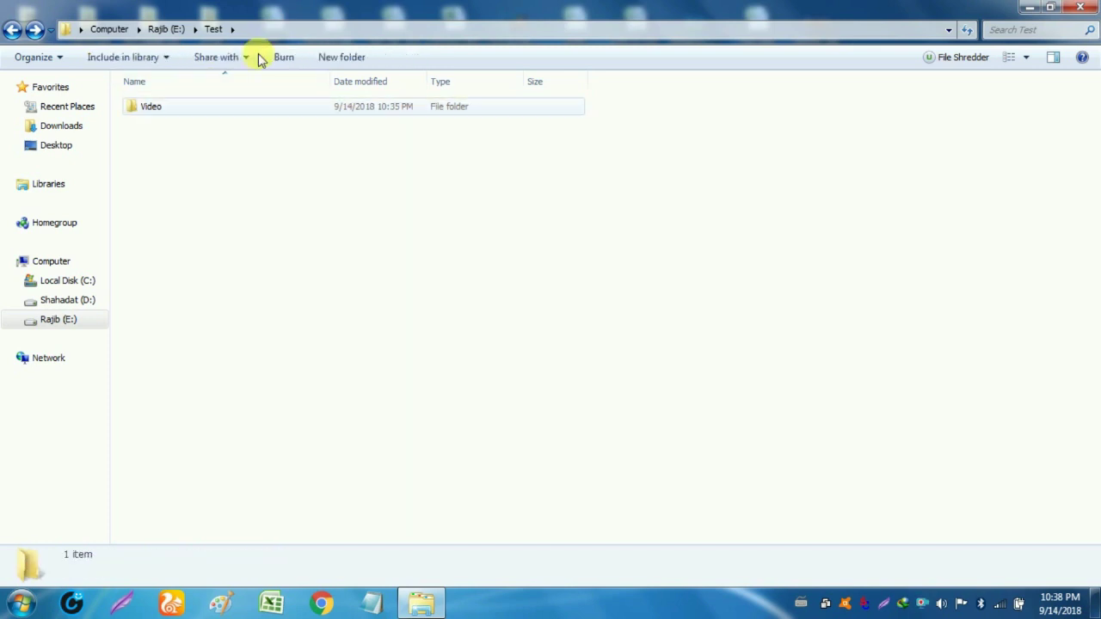
# Open a command prompt with cmd from the Test folder's path and move its window to the middle of the screen
pyautogui.click(265, 29)
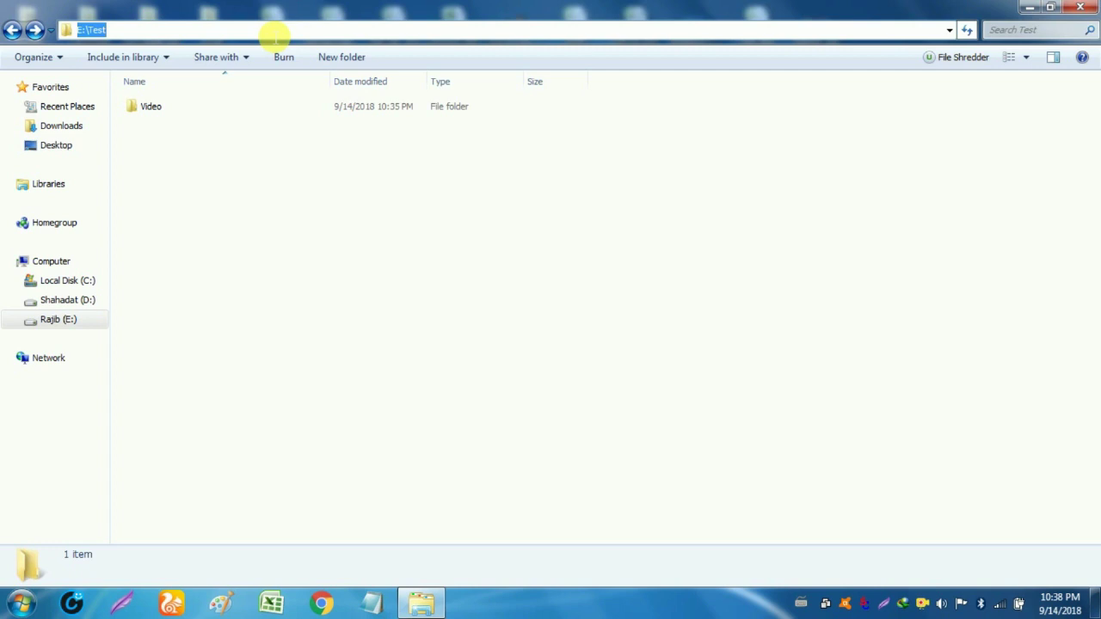
pyautogui.write('cmd')
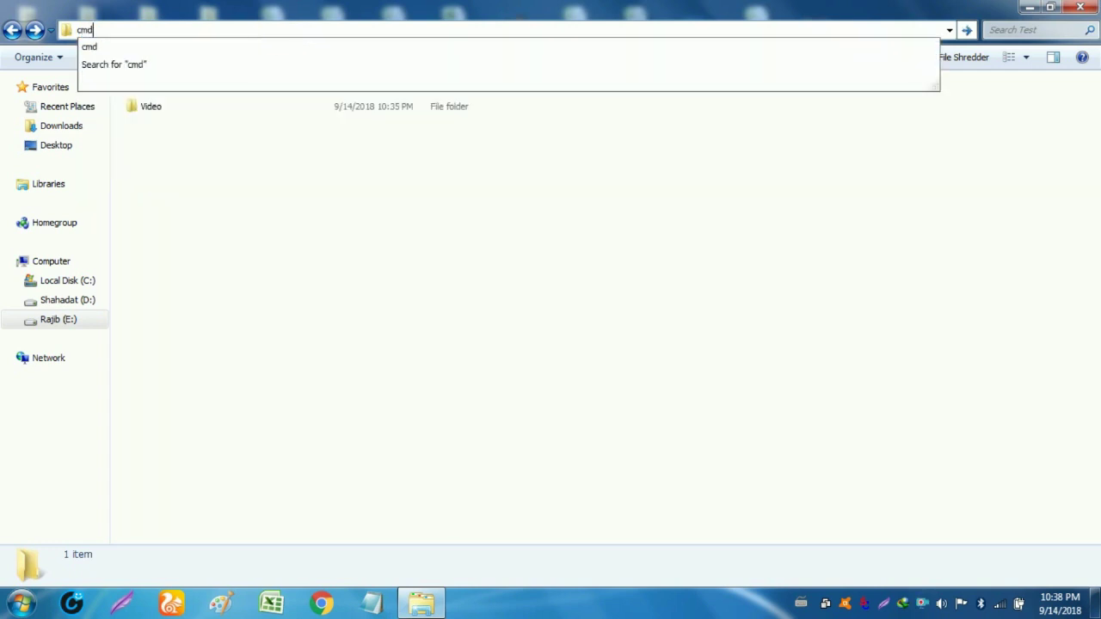
pyautogui.press('Return')
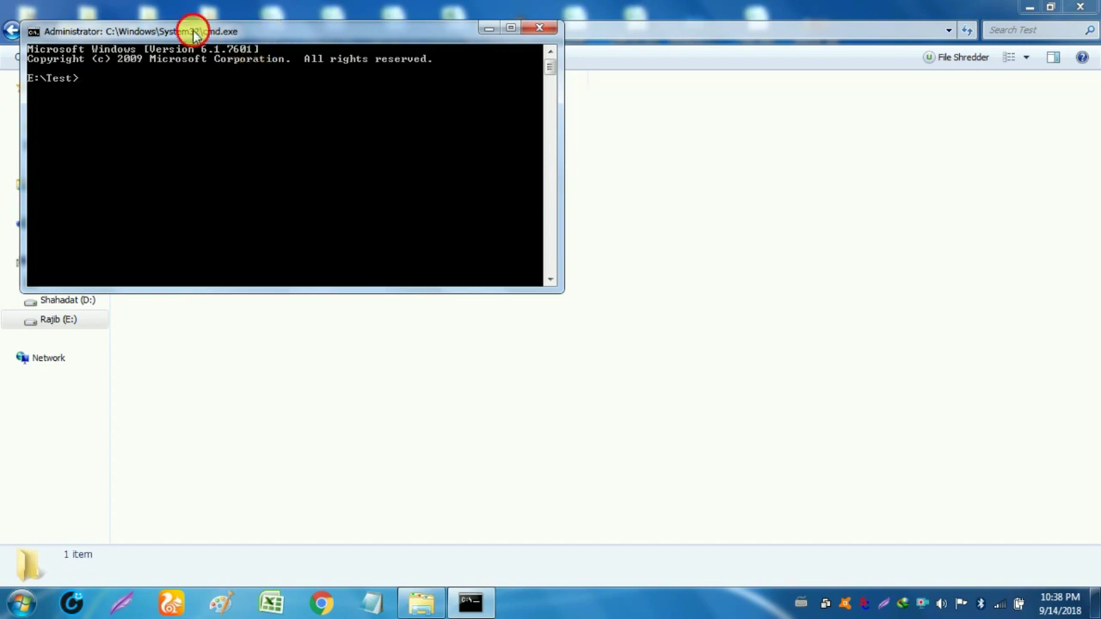
pyautogui.moveTo(192, 30); pyautogui.dragTo(411, 153)
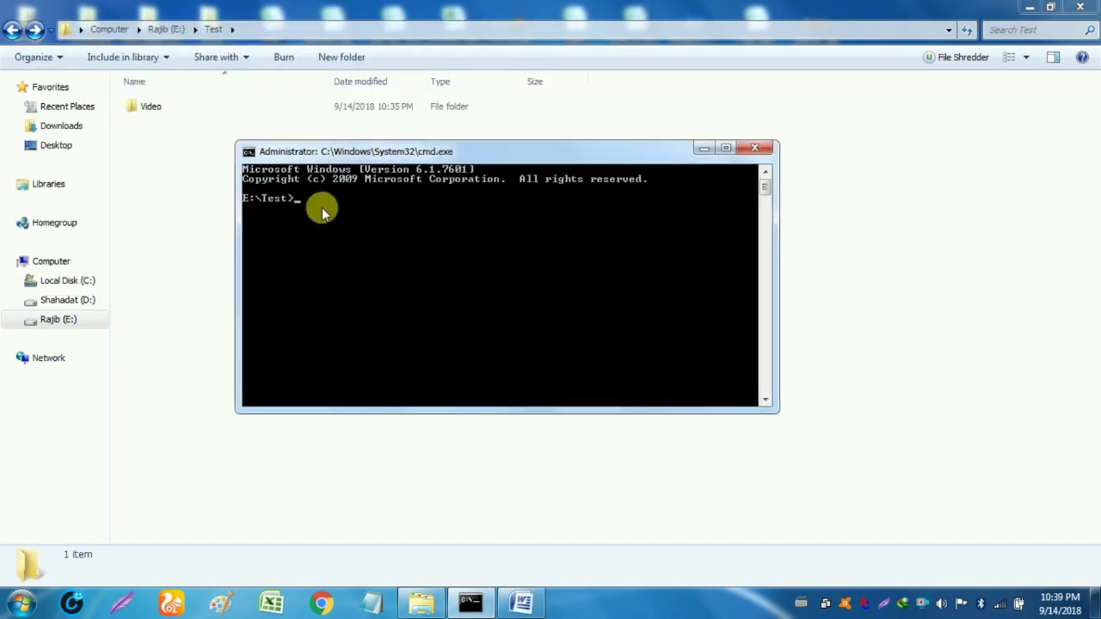
# Check the folder's exact name, run attrib +h +s +r Video in the command prompt, and close it with exit
pyautogui.write('attrib')
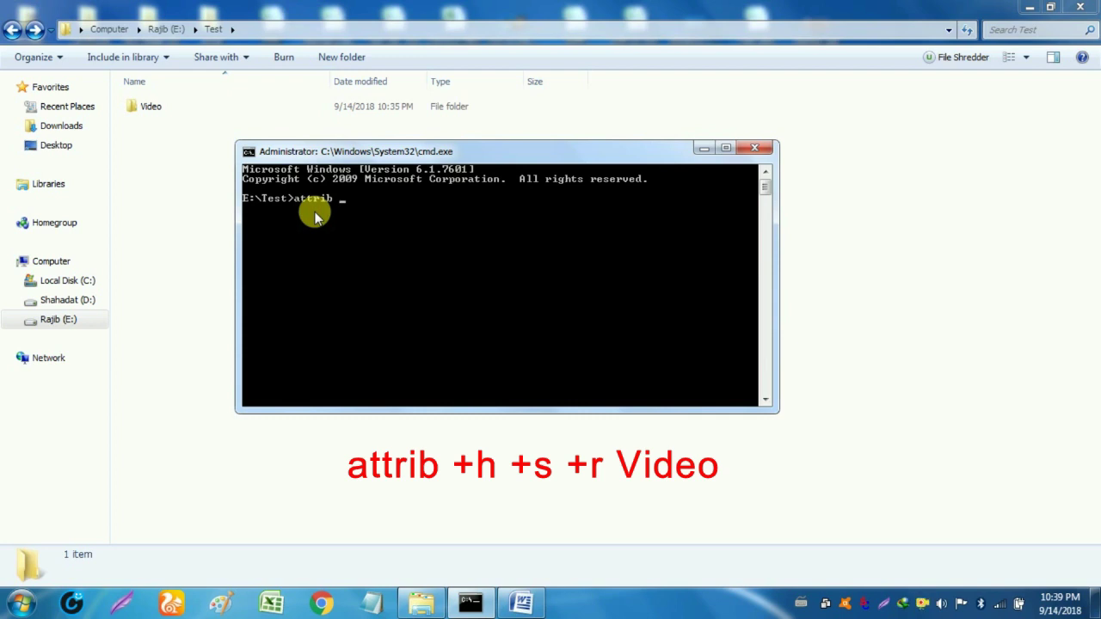
pyautogui.write(' +h +s +r')
pyautogui.click(169, 106)
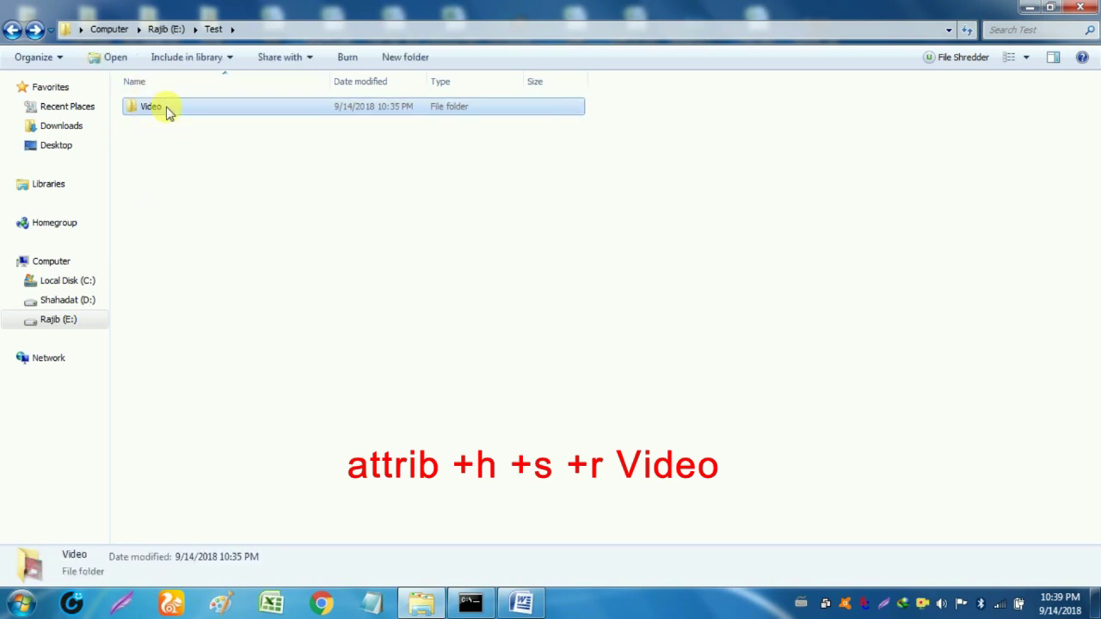
pyautogui.rightClick(169, 111)
pyautogui.click(171, 550)
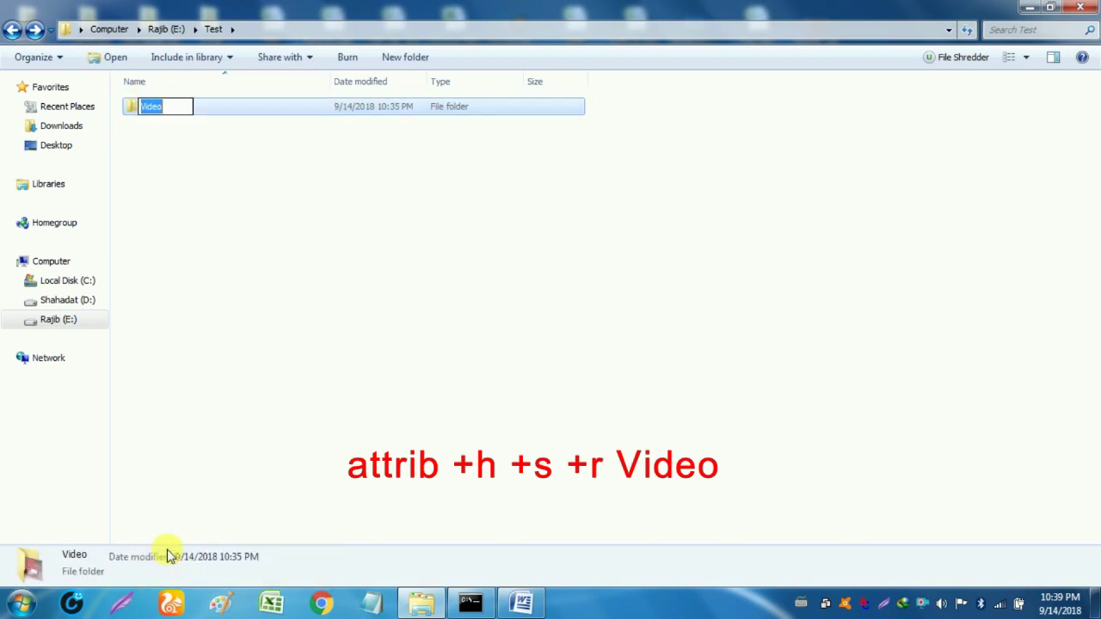
pyautogui.click(169, 163)
pyautogui.click(469, 602)
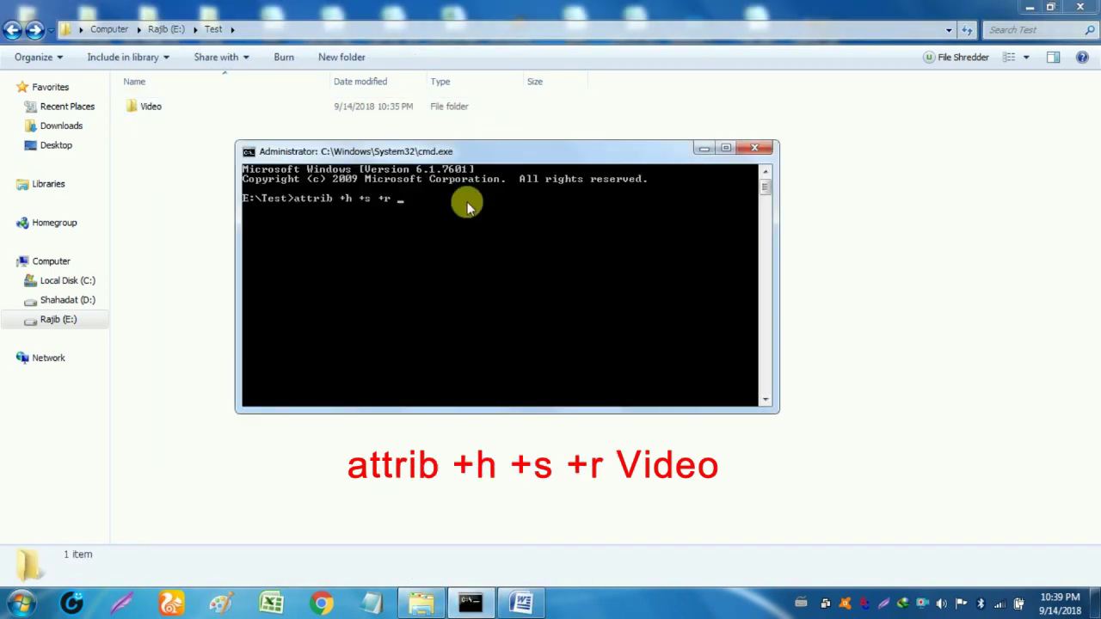
pyautogui.write('Video')
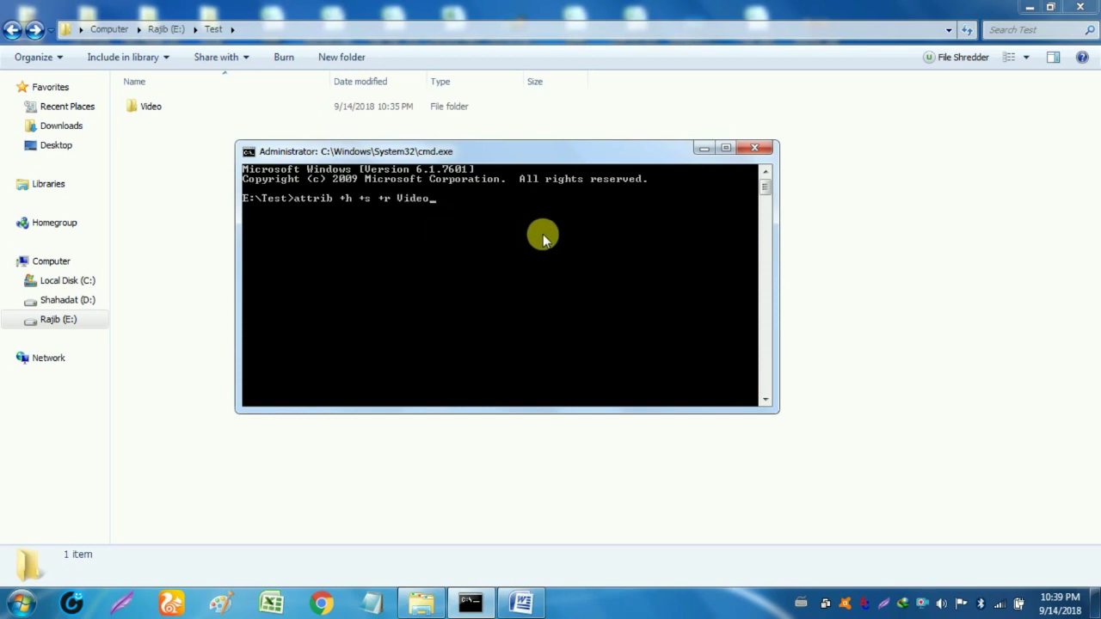
pyautogui.press('Return')
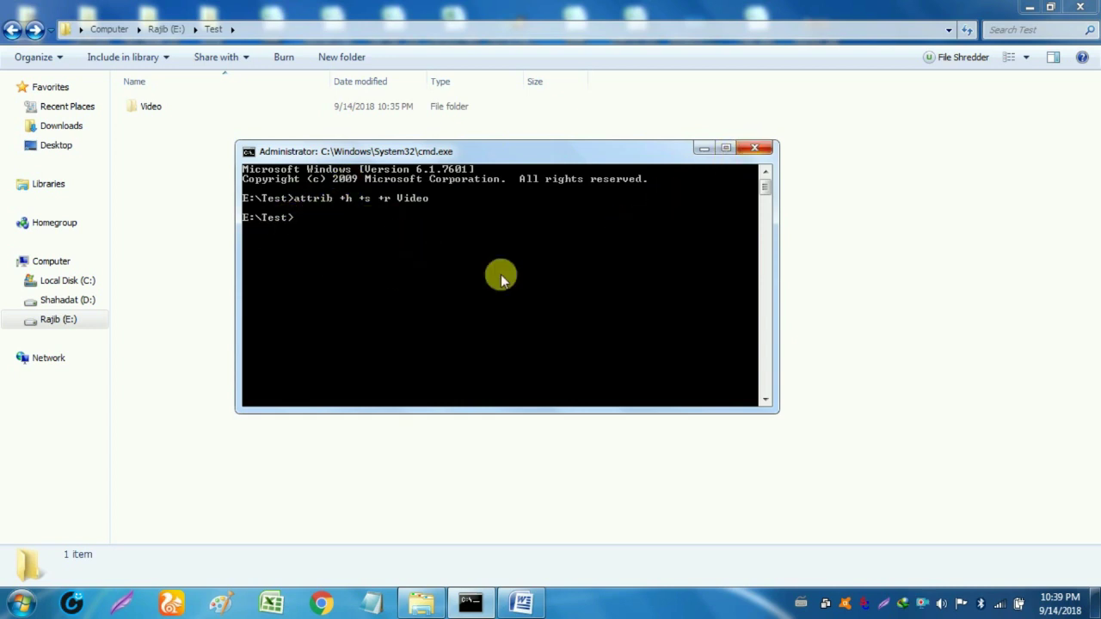
pyautogui.write('exit')
pyautogui.press('Return')
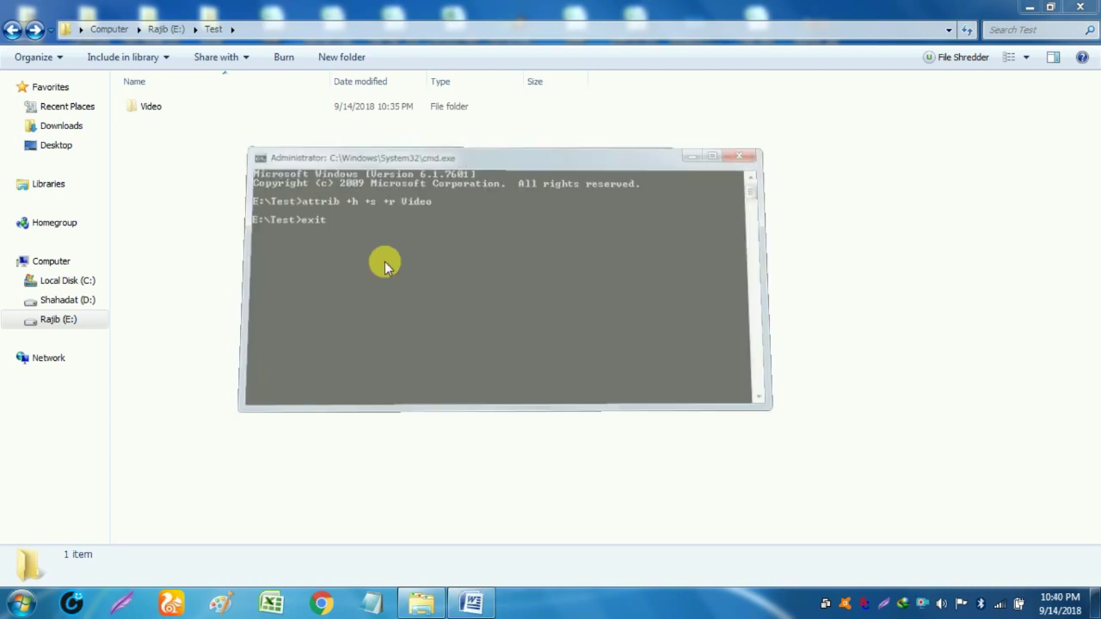
# Return to drive E: and reopen the Test folder twice to check whether Video is listed
pyautogui.click(12, 29)
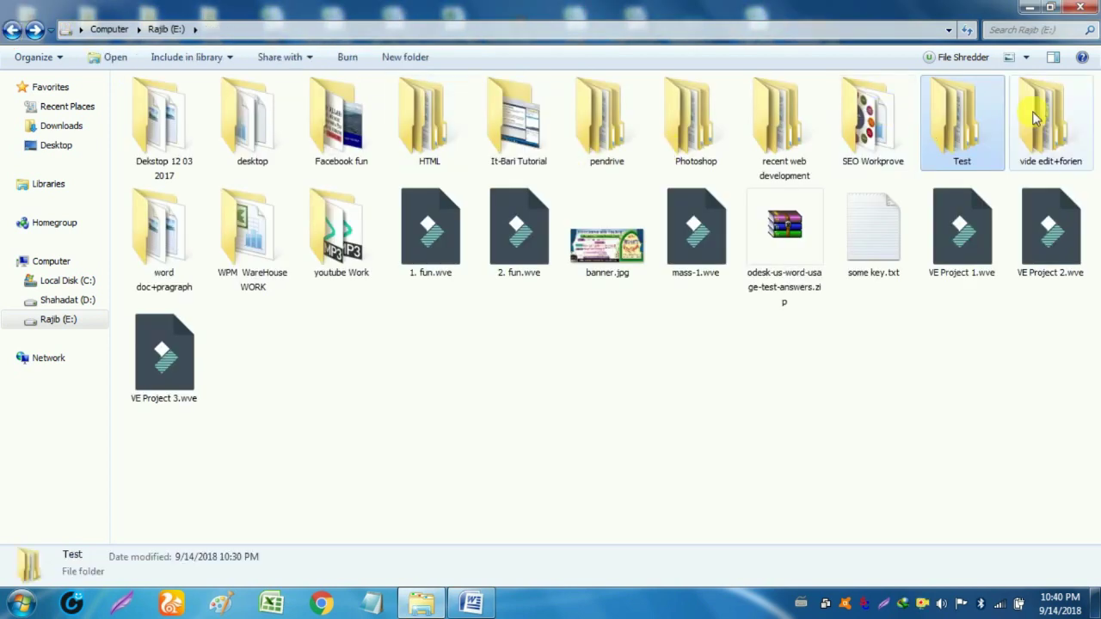
pyautogui.doubleClick(977, 134)
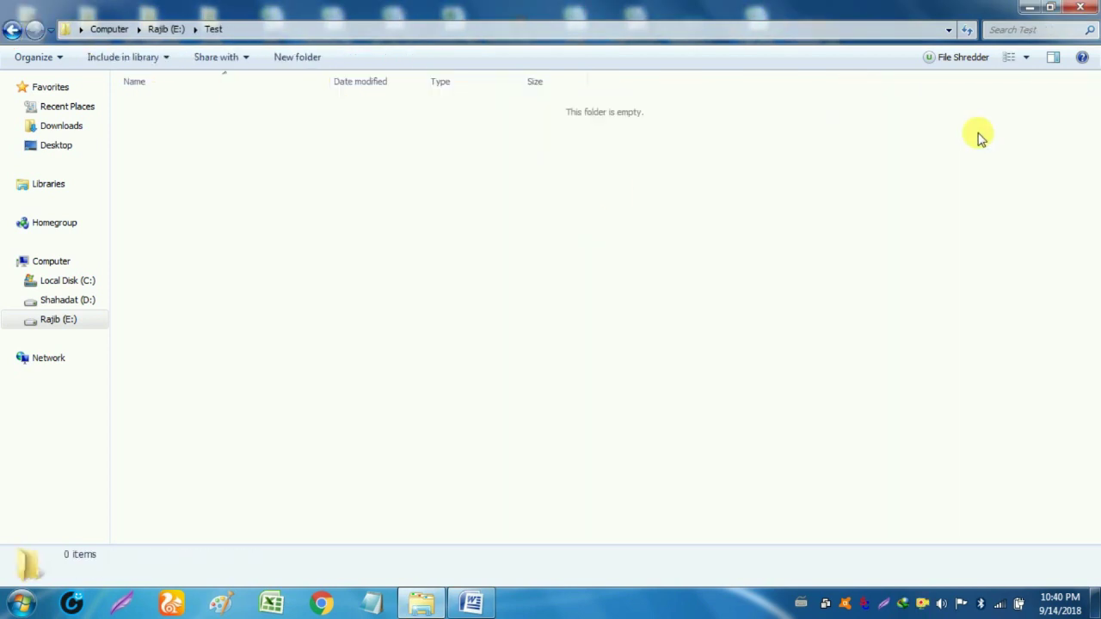
pyautogui.click(12, 31)
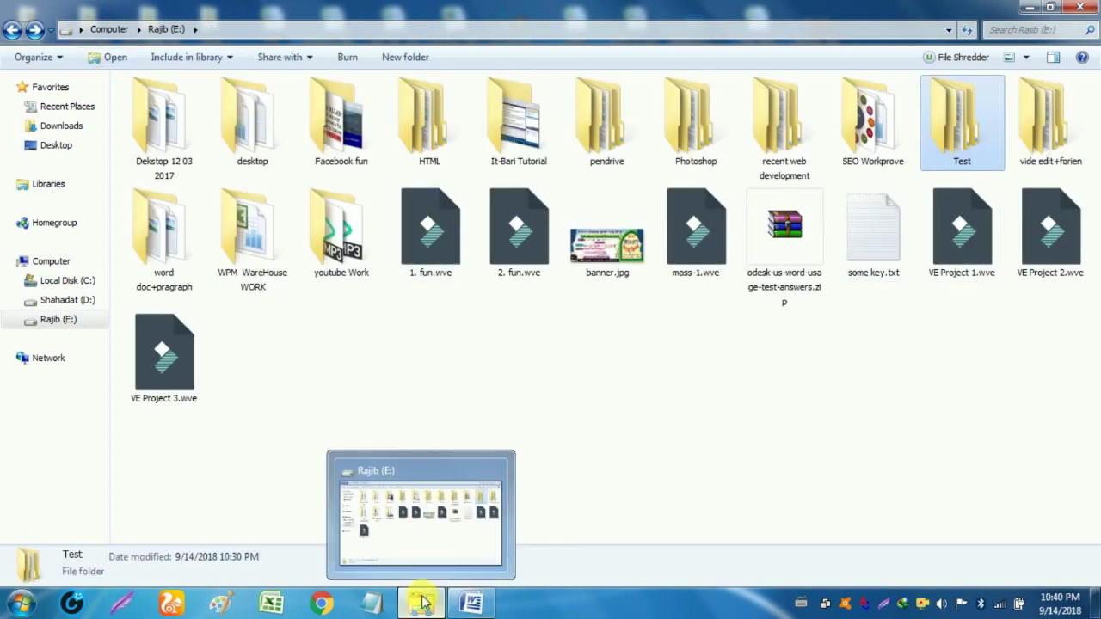
pyautogui.doubleClick(962, 142)
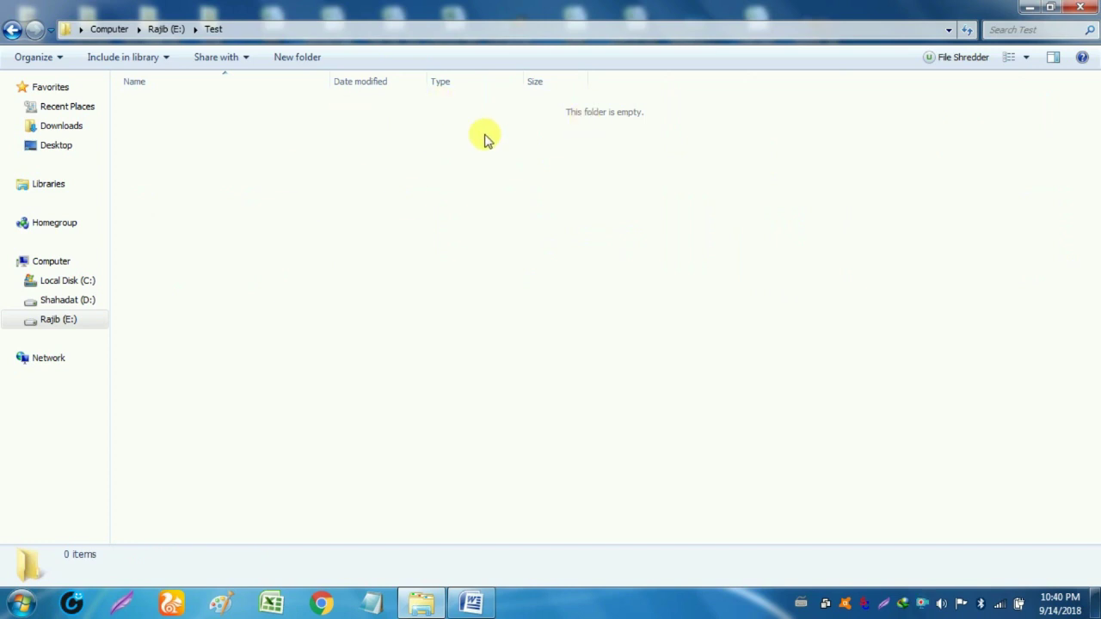
# Search the system for "folder" and open Folder Options
pyautogui.click(19, 603)
pyautogui.write('f')
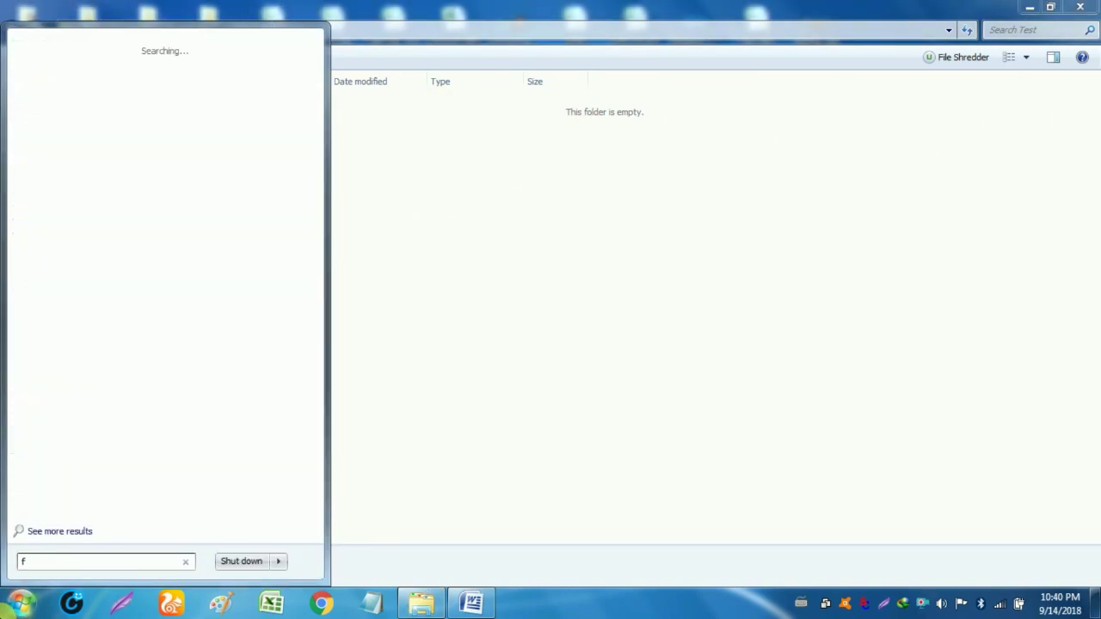
pyautogui.write('older')
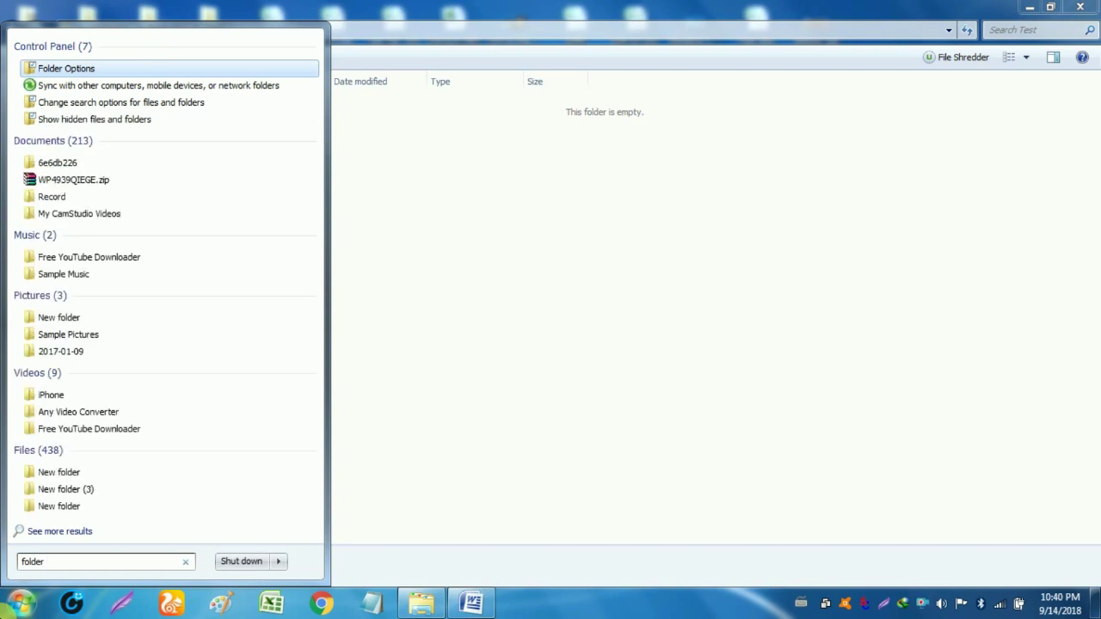
pyautogui.click(86, 69)
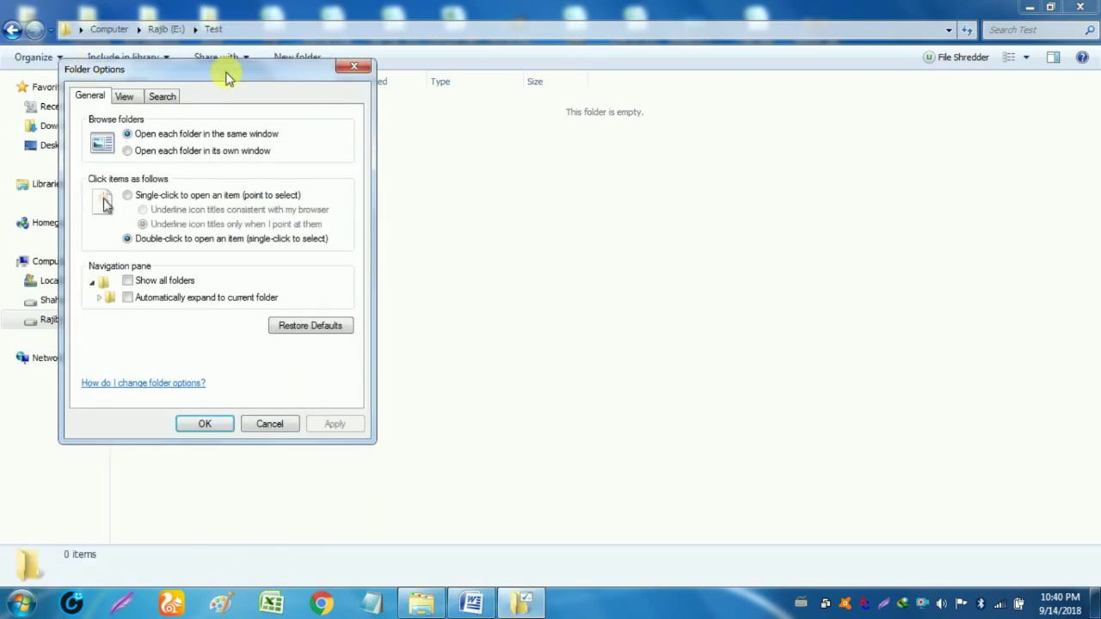
# Check the "Show hidden files, folders, and drives" choice in the advanced view settings and close Folder Options without applying anything
pyautogui.moveTo(228, 77); pyautogui.dragTo(529, 172)
pyautogui.click(424, 192)
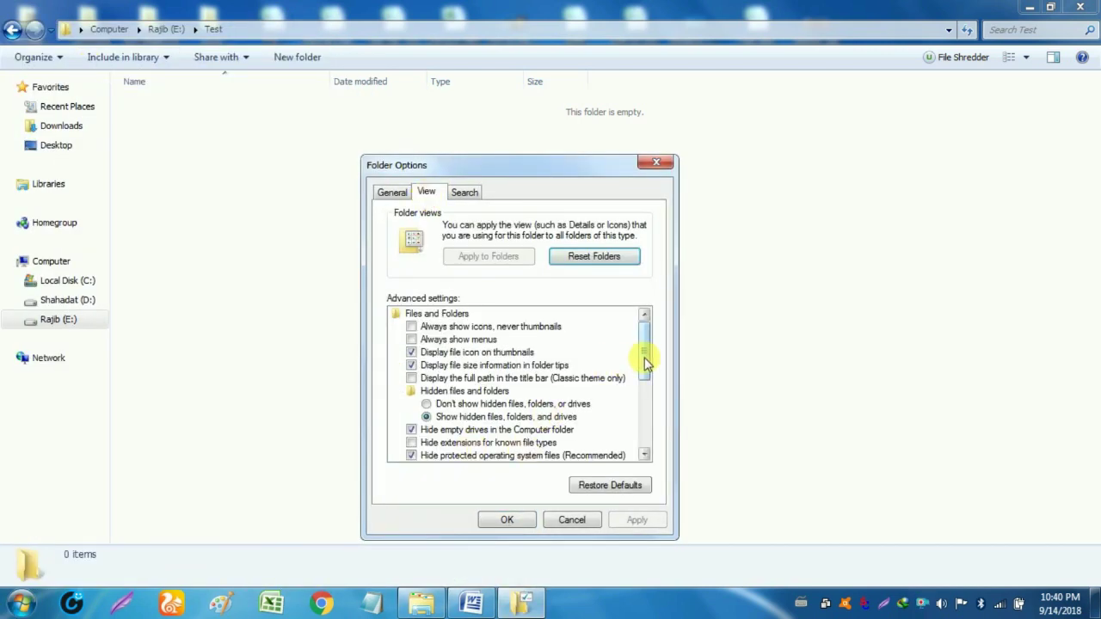
pyautogui.moveTo(646, 362); pyautogui.dragTo(639, 336)
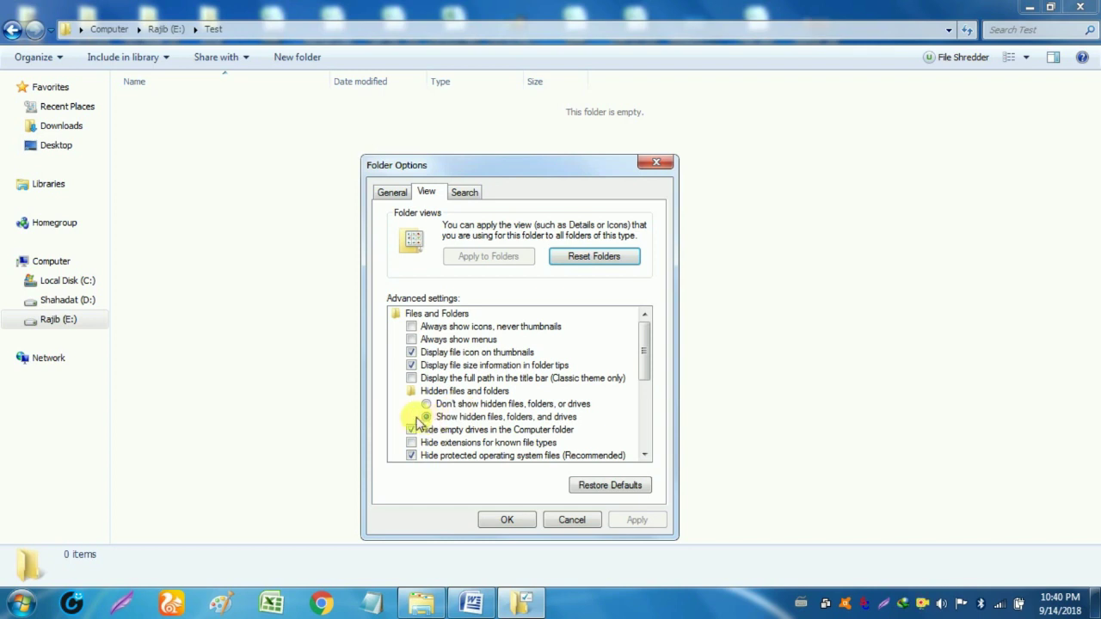
pyautogui.click(590, 417)
pyautogui.click(486, 418)
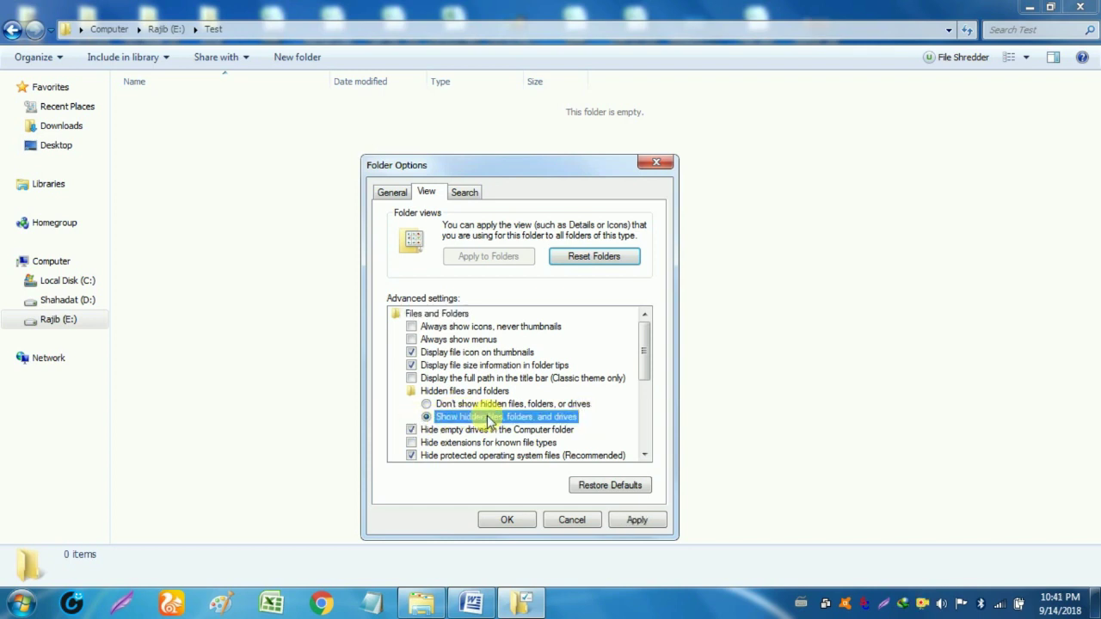
pyautogui.click(647, 165)
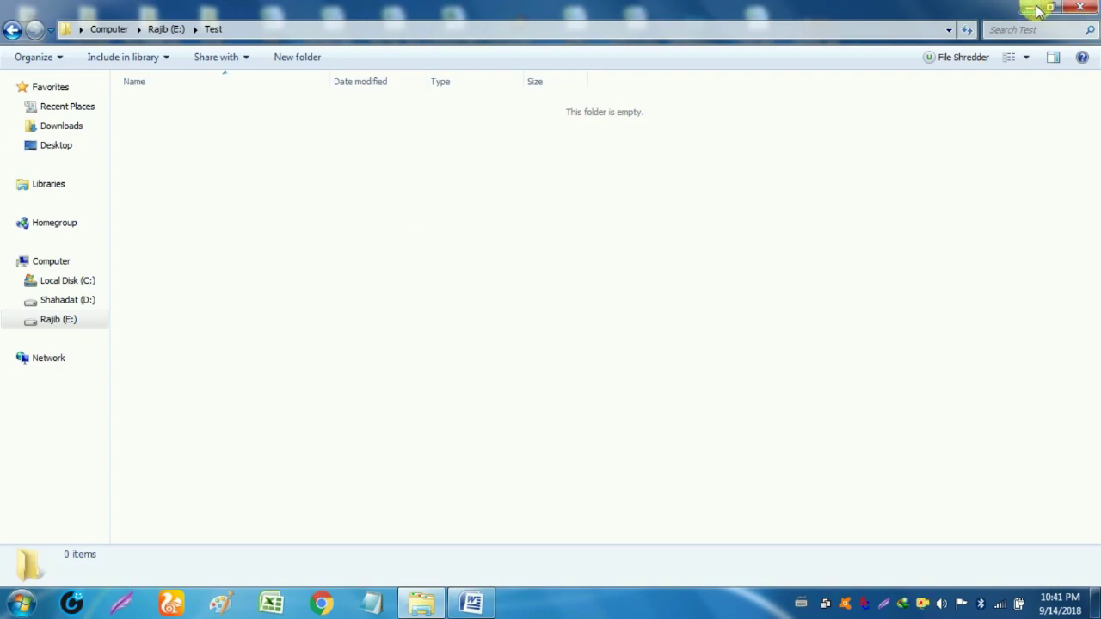
pyautogui.click(1036, 8)
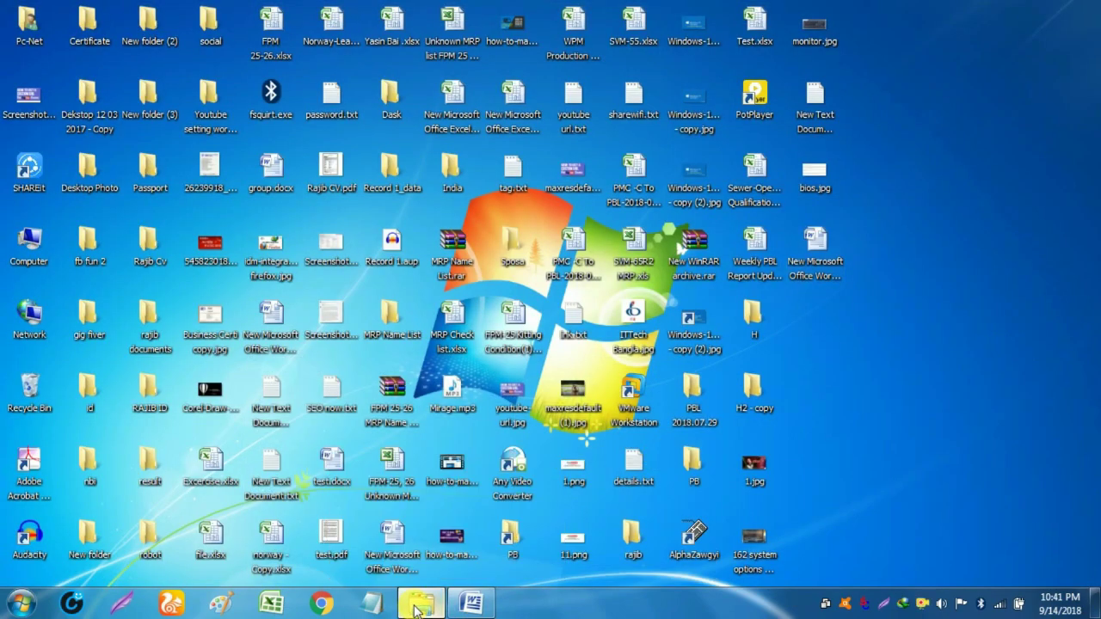
pyautogui.click(416, 607)
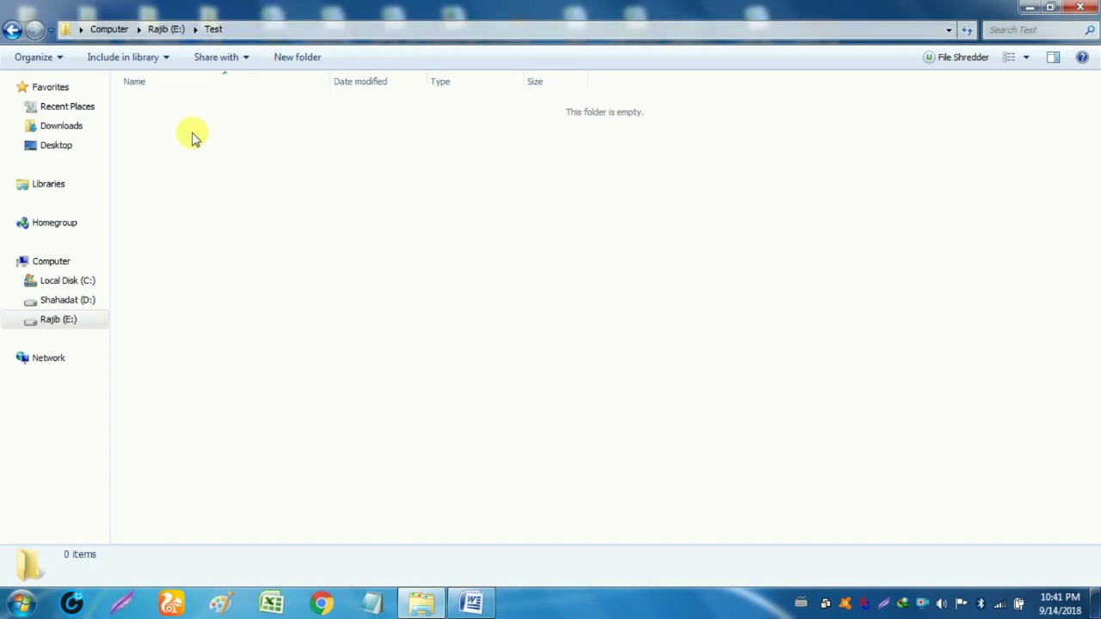
# Open a new command prompt with cmd from the Test folder's path
pyautogui.click(260, 31)
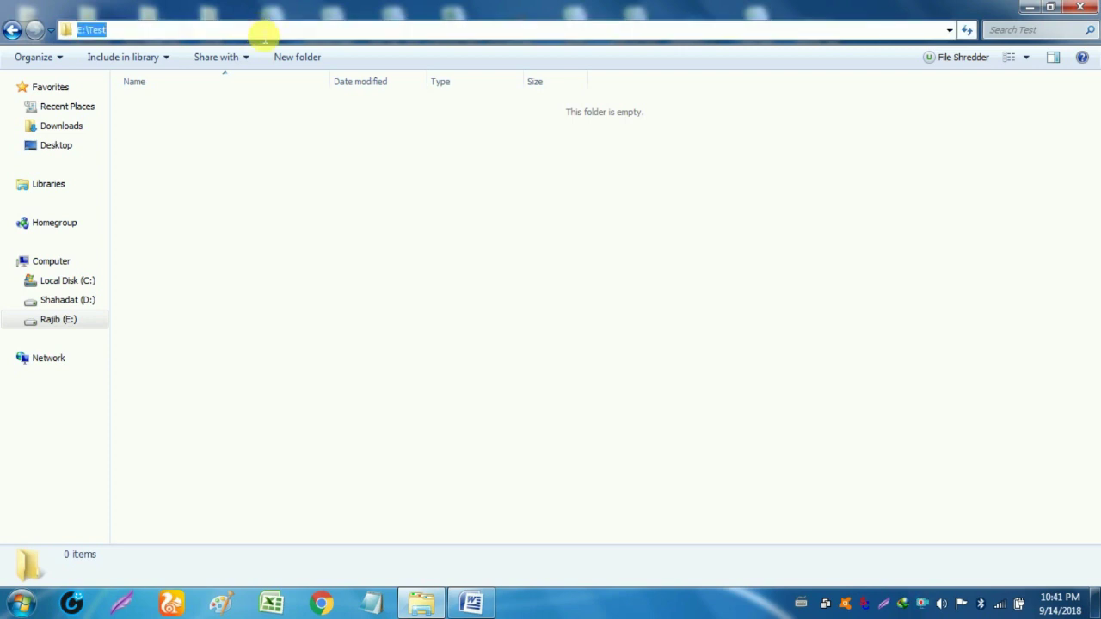
pyautogui.write('cm')
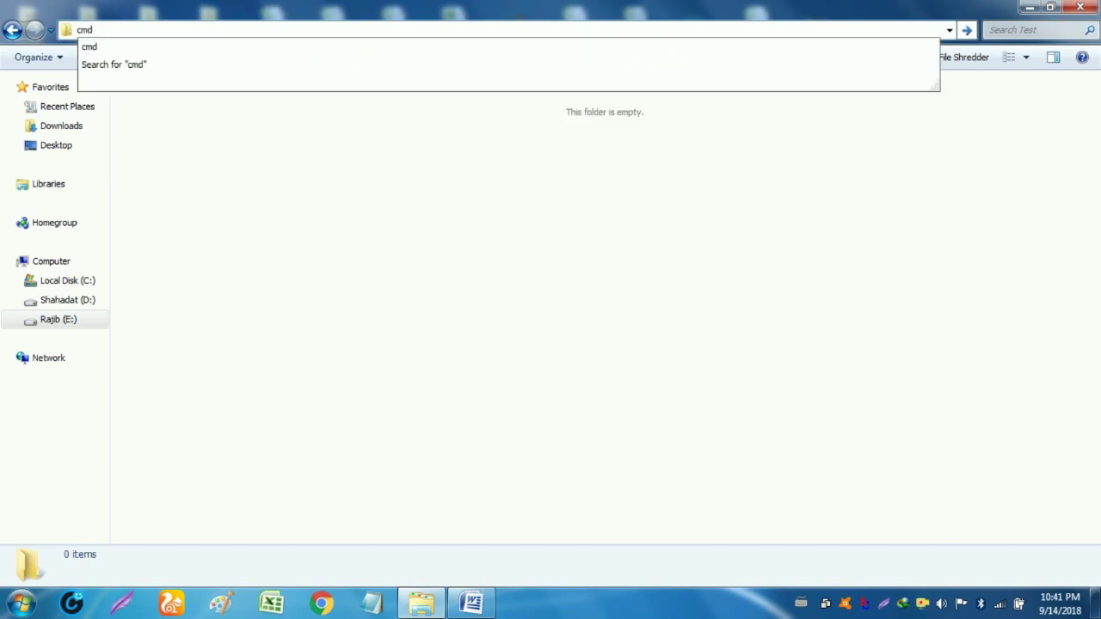
pyautogui.write('d')
pyautogui.press('Return')
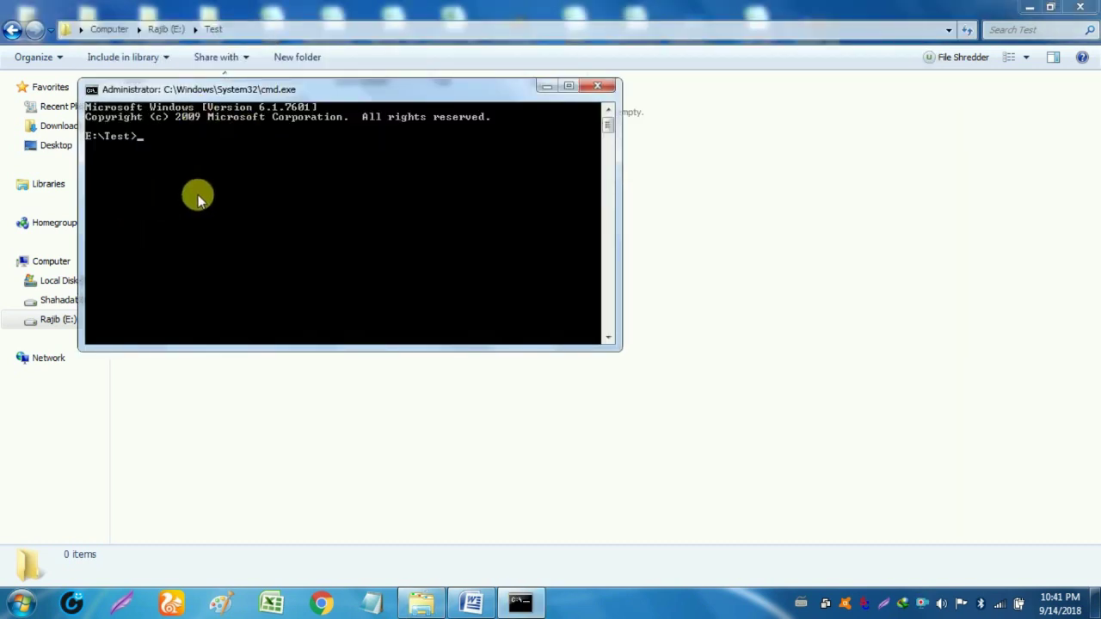
# Run attrib -h -s -r Video to unhide the folder, and minimize the command prompt
pyautogui.write('a')
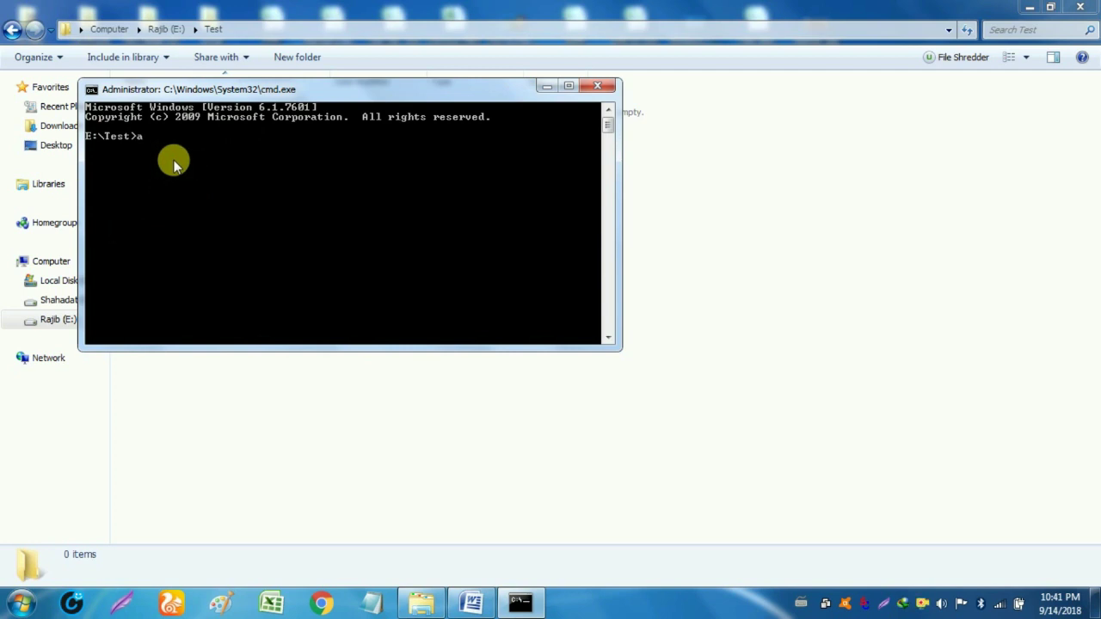
pyautogui.write('ttrib -h -s -r Video')
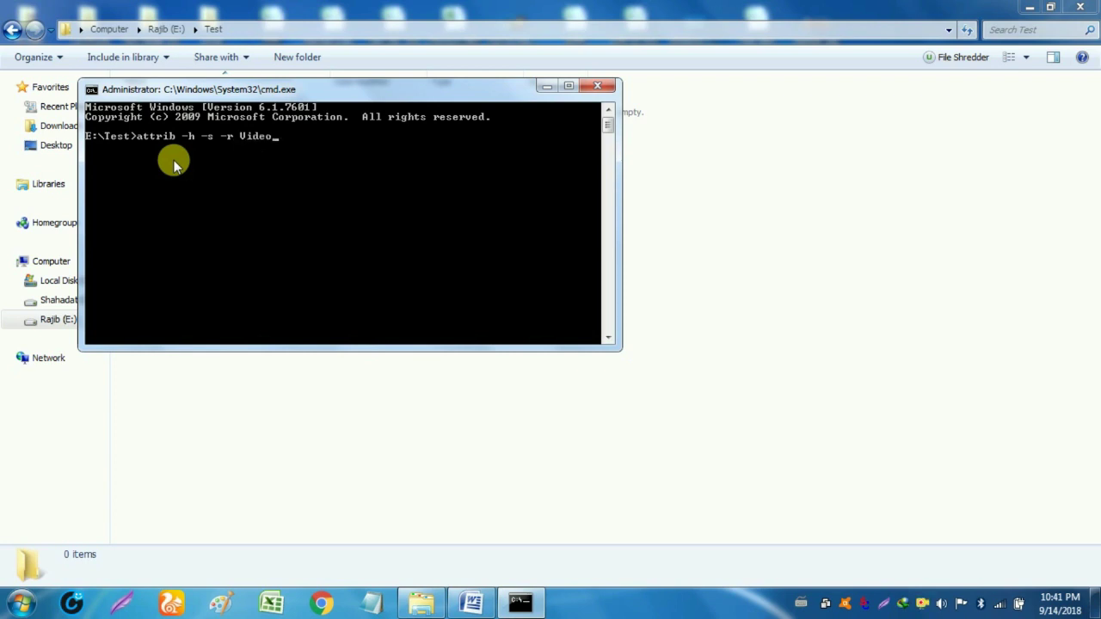
pyautogui.press('Return')
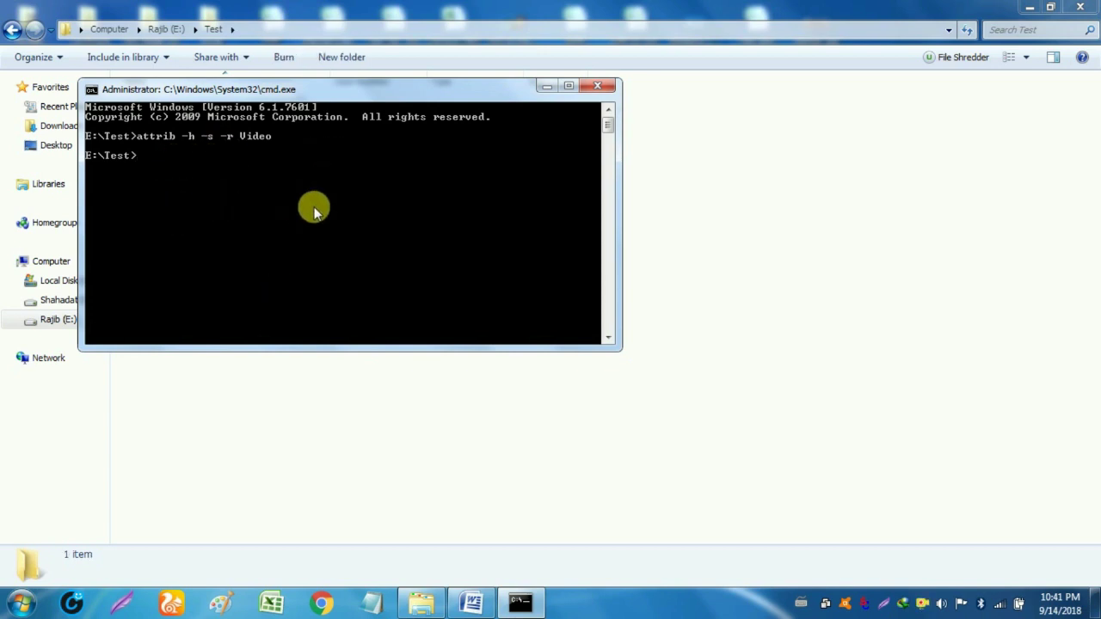
pyautogui.click(543, 87)
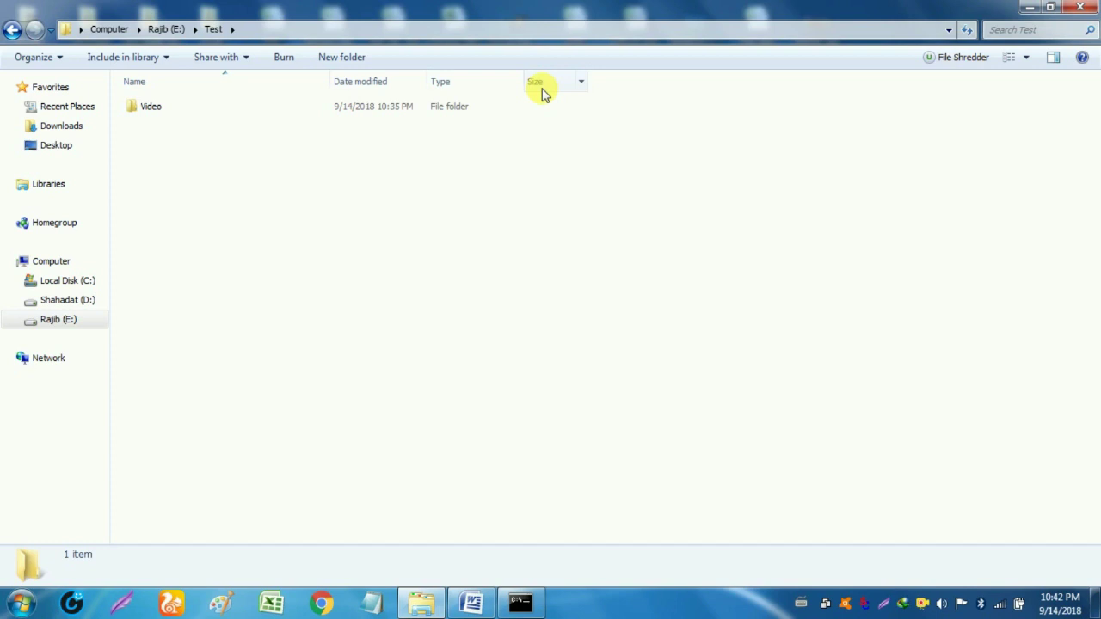
# Open the Video folder, inspect Wifi Video.mp4, and go back through Test to drive E:
pyautogui.doubleClick(148, 108)
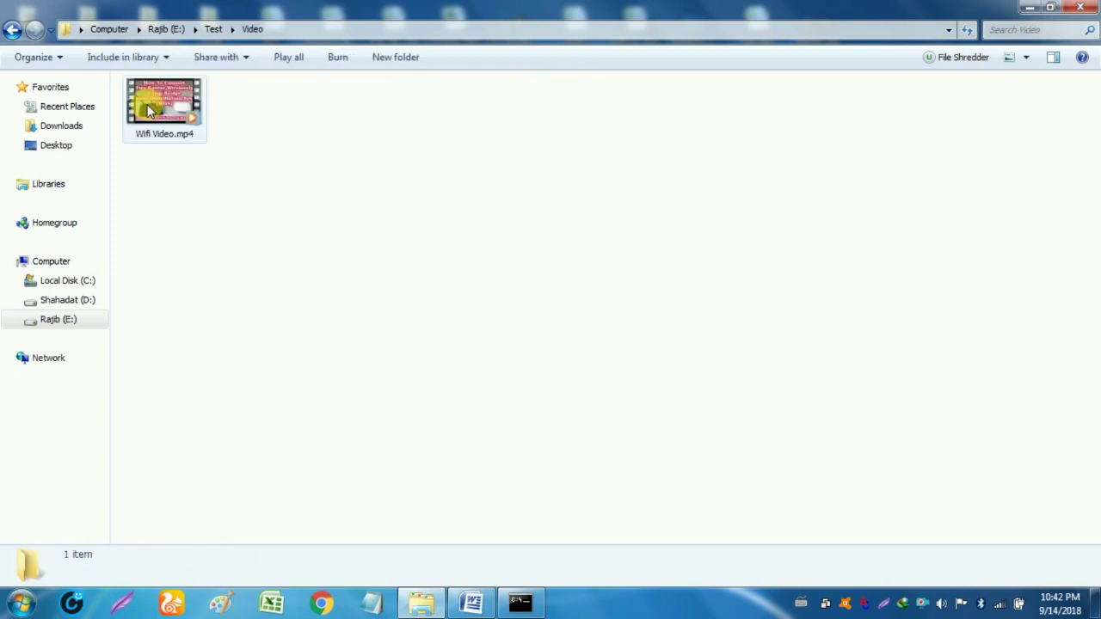
pyautogui.click(166, 105)
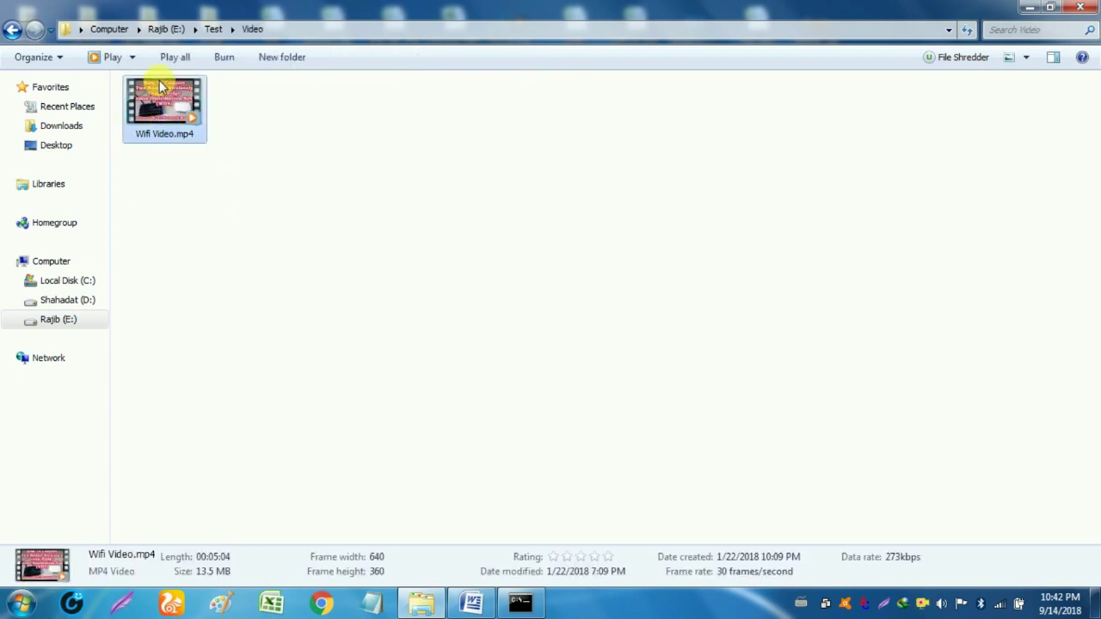
pyautogui.click(10, 31)
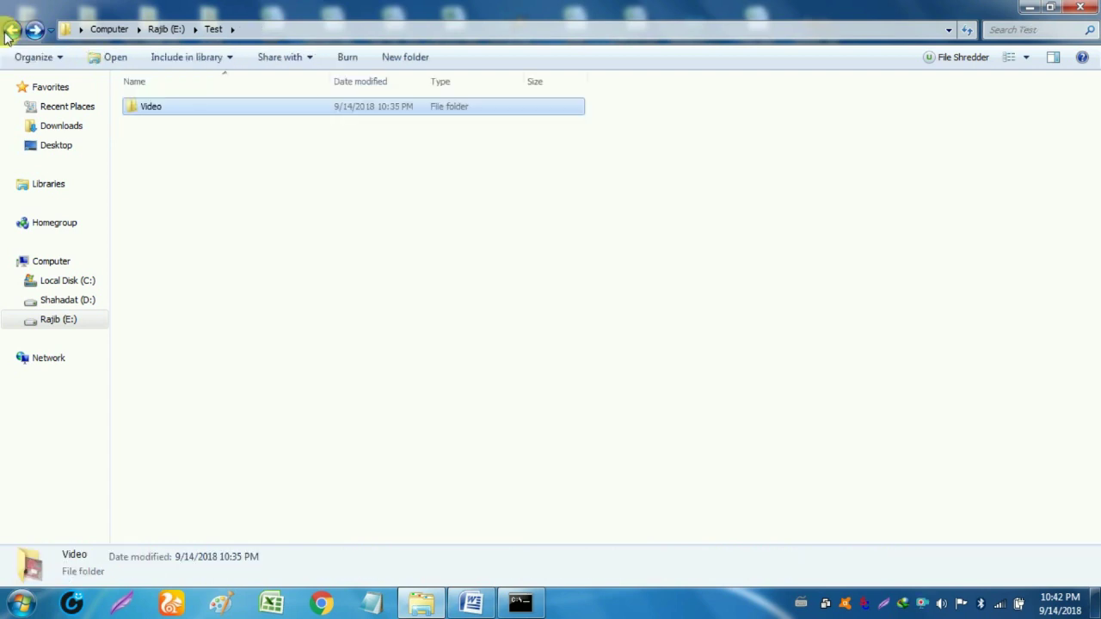
pyautogui.click(10, 30)
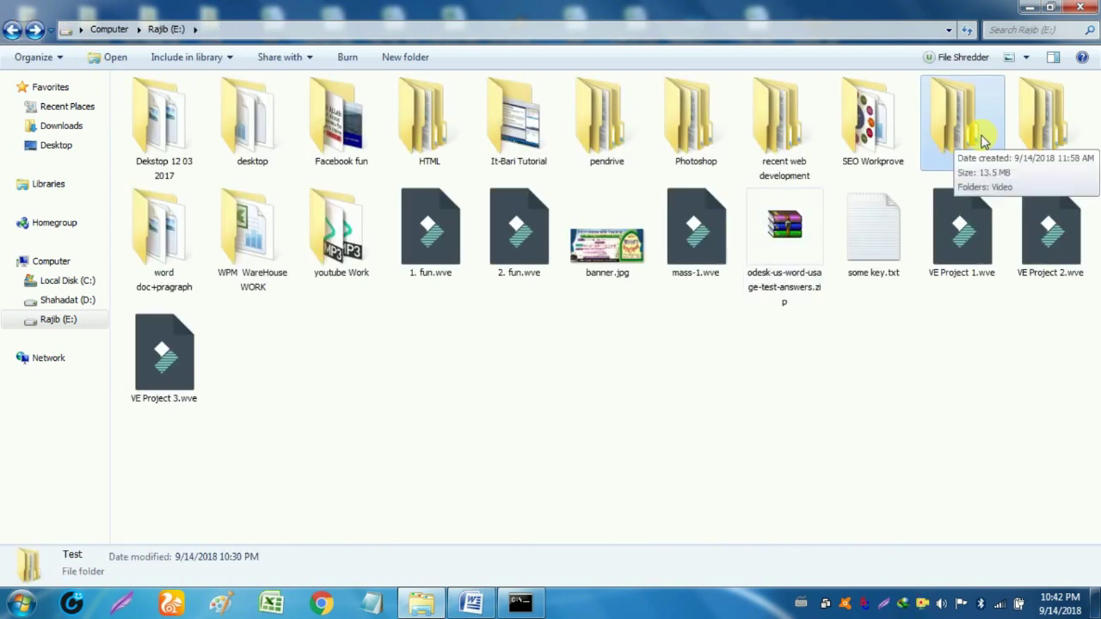
# Open the Video folder inside Test on drive E:, and end the command prompt session with exit
pyautogui.doubleClick(979, 134)
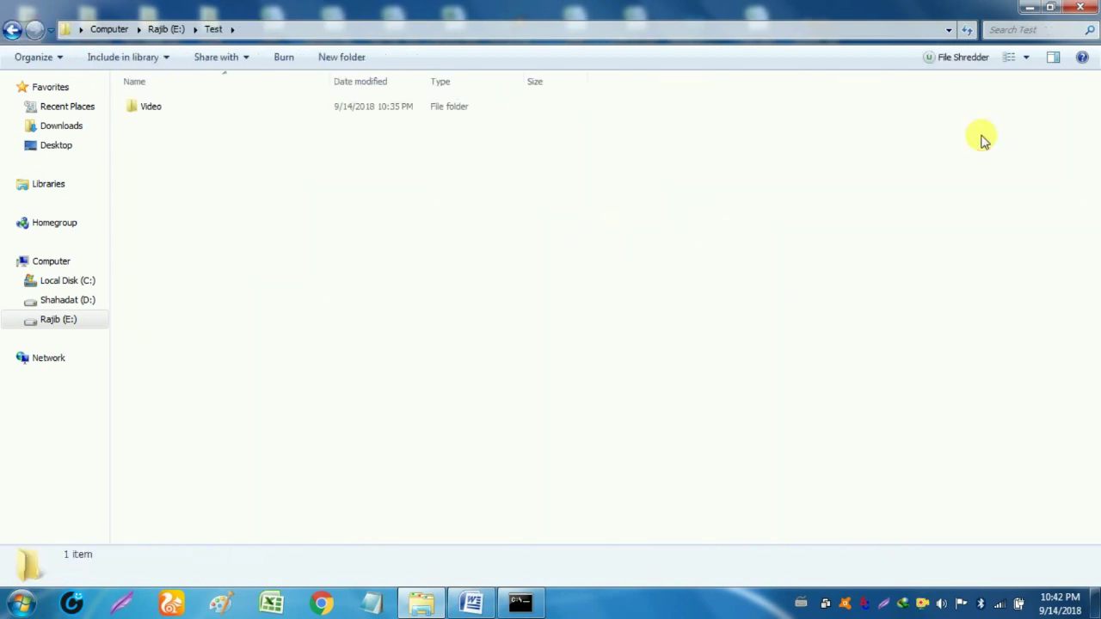
pyautogui.doubleClick(266, 104)
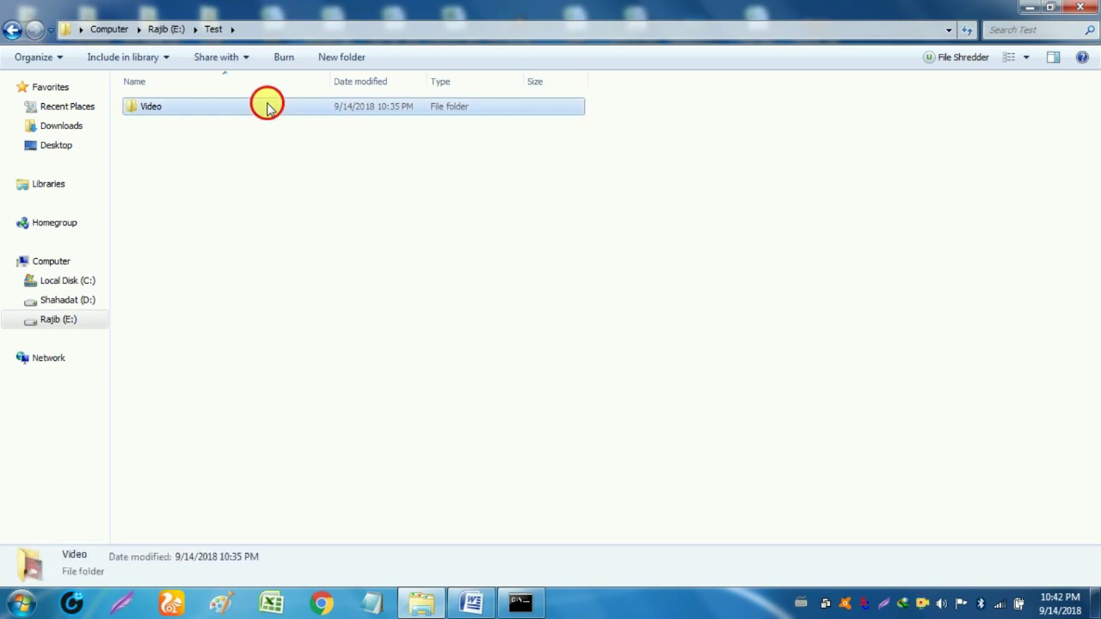
pyautogui.click(520, 602)
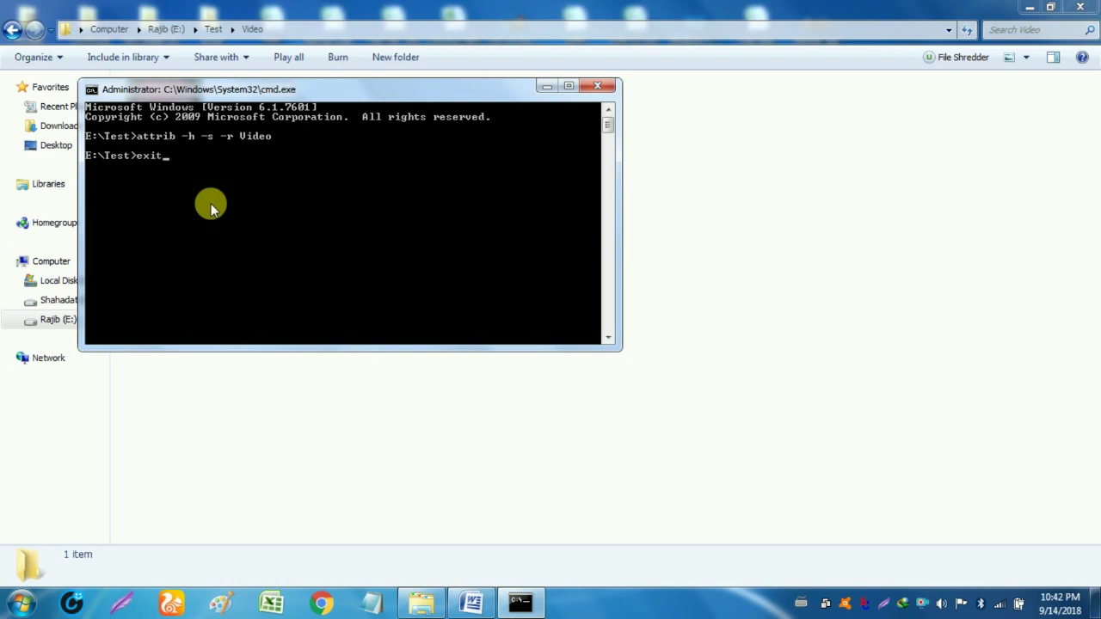
pyautogui.write('exit')
pyautogui.press('Return')
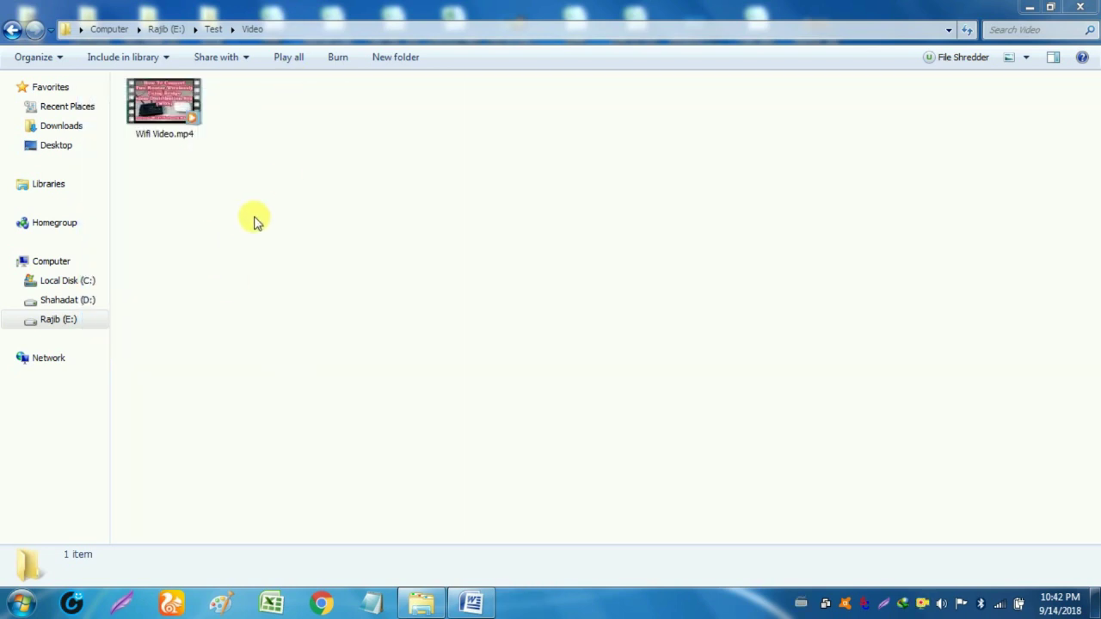
# Check the details of Wifi Video.mp4, return to the Test folder and close its window
pyautogui.click(159, 123)
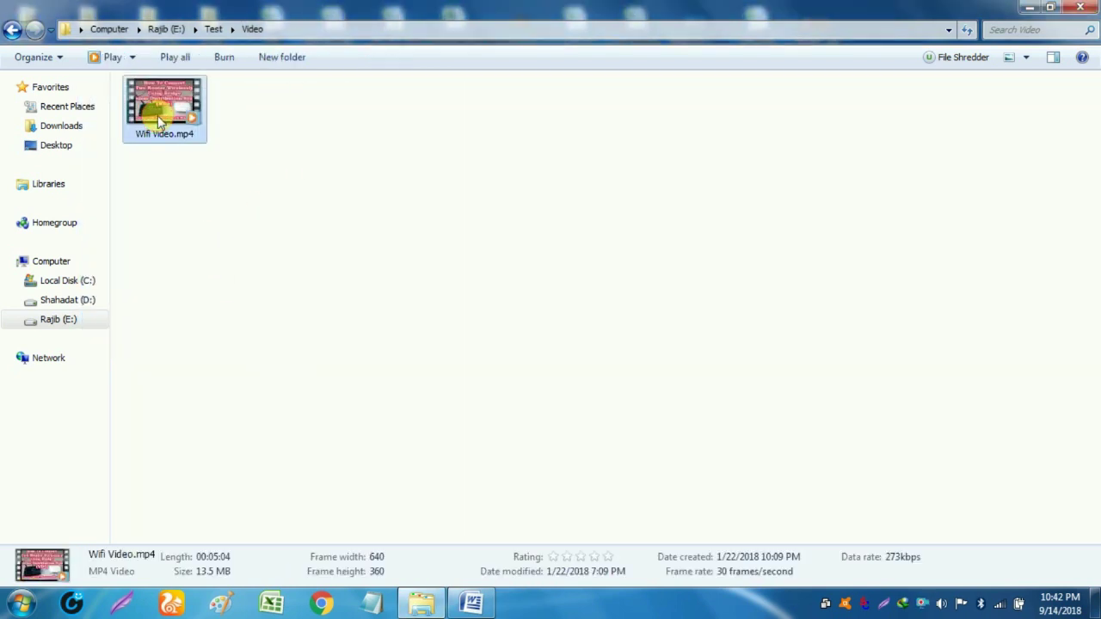
pyautogui.click(12, 33)
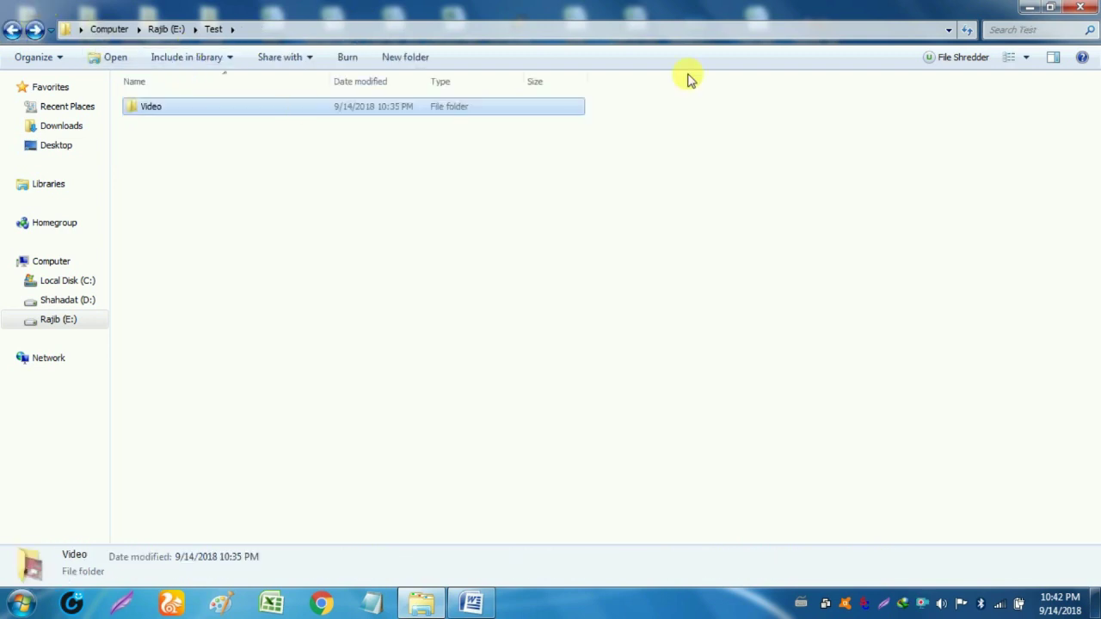
pyautogui.click(1080, 8)
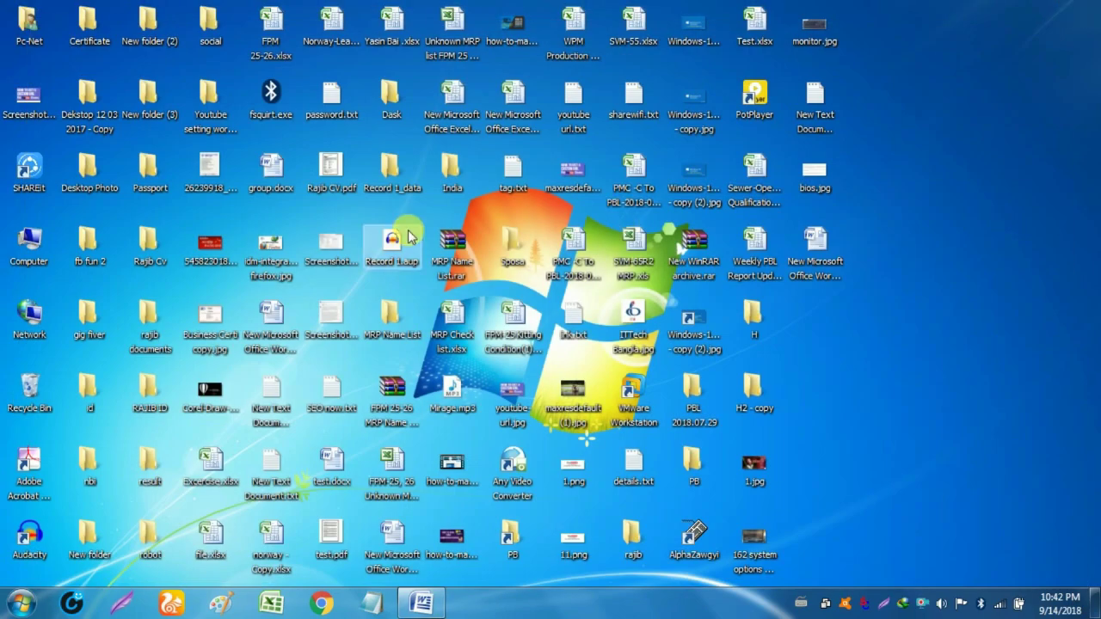